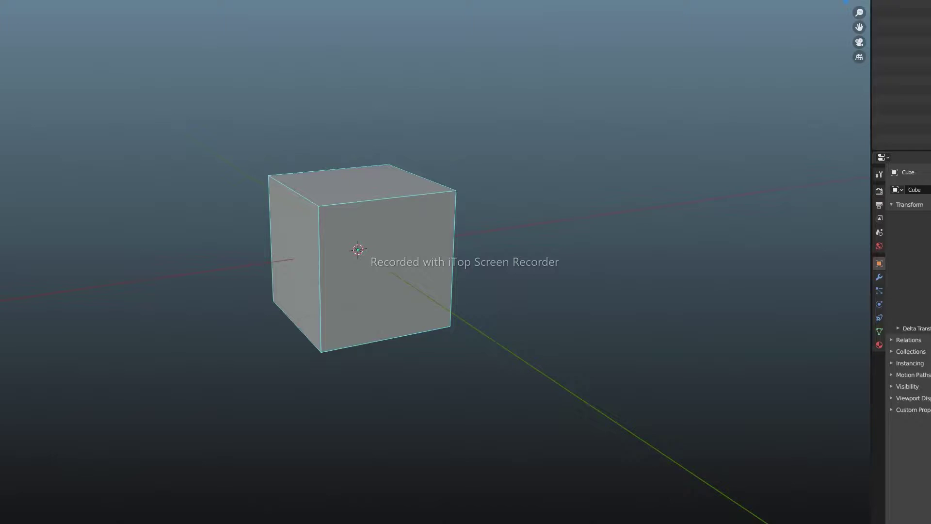
Subdivide the cube with 2 cuts so each side becomes a 3×3 face grid
{"action": "key", "text": "Tab"}
{"action": "mouse_move", "coordinate": [197, 277]}
{"action": "middle_mouse_down"}
{"action": "mouse_move", "coordinate": [221, 308]}
{"action": "mouse_move", "coordinate": [221, 277]}
{"action": "middle_mouse_up"}
{"action": "right_click", "coordinate": [416, 271]}
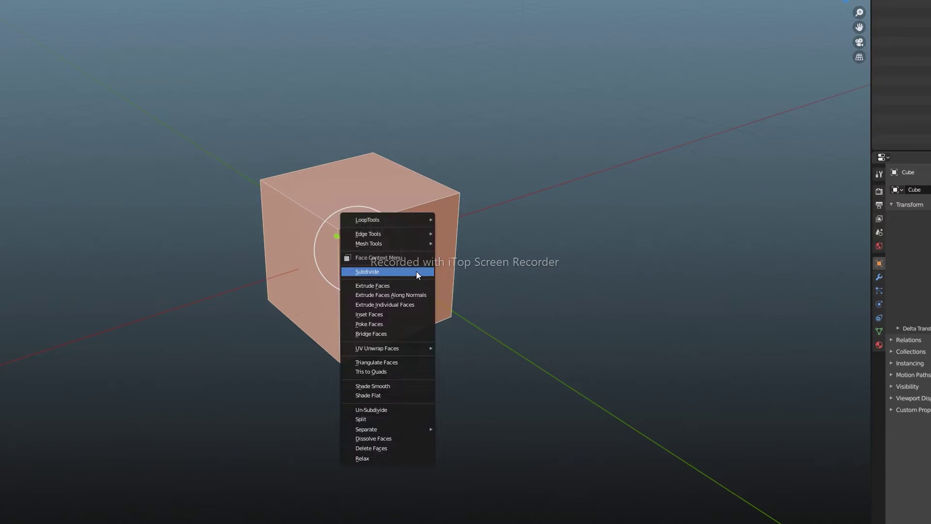
{"action": "left_click", "coordinate": [416, 272]}
{"action": "middle_click_drag", "start_coordinate": [291, 436], "coordinate": [420, 413]}
Select the centre faces on two sides of the subdivided cube
{"action": "left_click", "coordinate": [405, 281]}
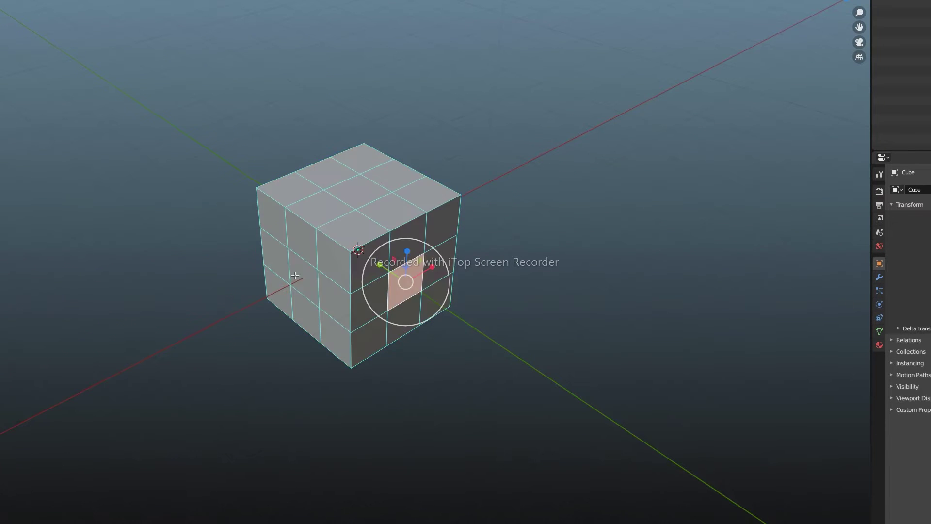
{"action": "left_click", "coordinate": [303, 279], "text": "shift"}
{"action": "left_click", "coordinate": [358, 190], "text": "shift"}
{"action": "mouse_move", "coordinate": [634, 424]}
{"action": "middle_mouse_down"}
{"action": "mouse_move", "coordinate": [485, 323]}
{"action": "mouse_move", "coordinate": [349, 358]}
{"action": "mouse_move", "coordinate": [361, 464]}
{"action": "middle_mouse_up"}
Apply To Sphere from the front view, then add the top faces to the selection
{"action": "key", "text": "KP_1"}
{"action": "key", "text": "shift+alt+s"}
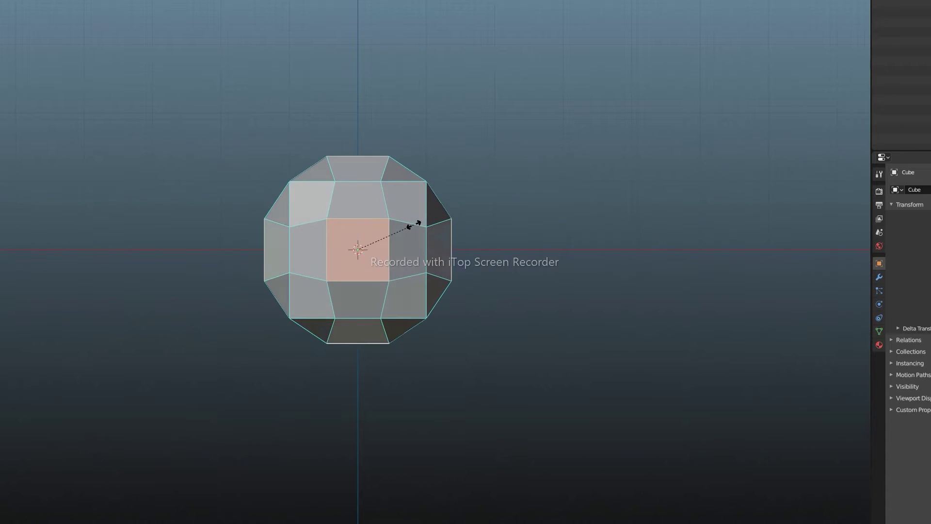
{"action": "left_click", "coordinate": [420, 223]}
{"action": "mouse_move", "coordinate": [420, 223]}
{"action": "middle_mouse_down"}
{"action": "mouse_move", "coordinate": [409, 426]}
{"action": "mouse_move", "coordinate": [390, 385]}
{"action": "middle_mouse_up"}
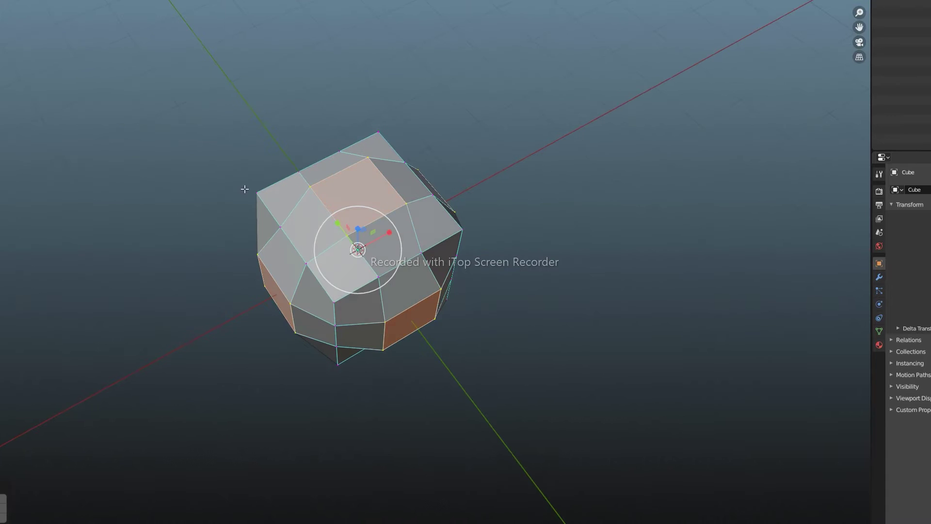
{"action": "left_click_drag", "start_coordinate": [376, 115], "coordinate": [379, 154], "text": "shift"}
Round the whole shape fully into a ball with To Sphere
{"action": "middle_click_drag", "start_coordinate": [444, 408], "coordinate": [466, 272]}
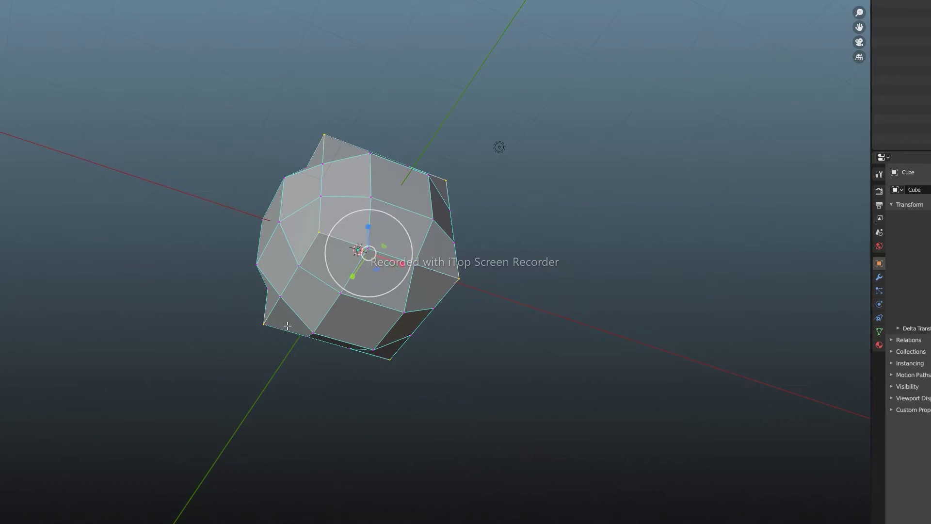
{"action": "mouse_move", "coordinate": [385, 347]}
{"action": "middle_mouse_down"}
{"action": "mouse_move", "coordinate": [424, 409]}
{"action": "mouse_move", "coordinate": [446, 306]}
{"action": "middle_mouse_up"}
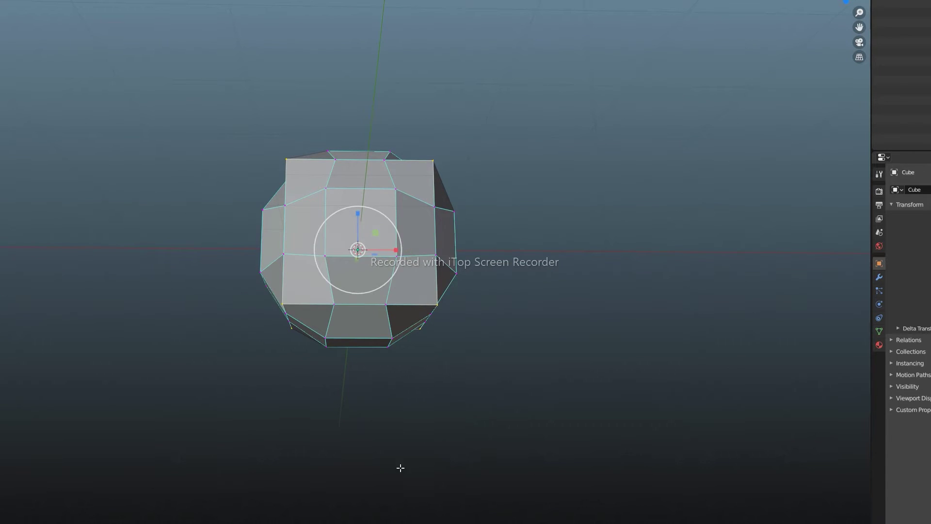
{"action": "mouse_move", "coordinate": [400, 467]}
{"action": "middle_mouse_down"}
{"action": "mouse_move", "coordinate": [220, 423]}
{"action": "mouse_move", "coordinate": [372, 407]}
{"action": "mouse_move", "coordinate": [419, 519]}
{"action": "mouse_move", "coordinate": [439, 519]}
{"action": "middle_mouse_up"}
{"action": "key", "text": "shift+alt+s"}
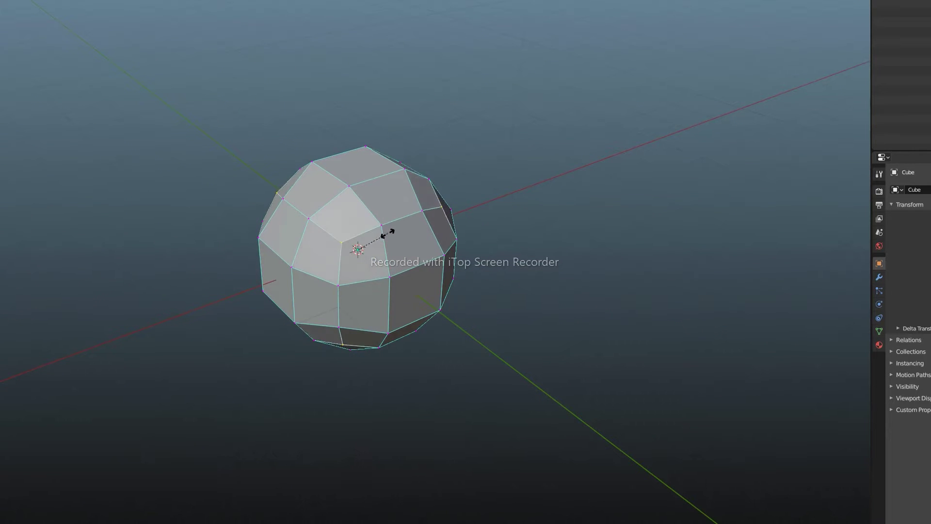
{"action": "left_click", "coordinate": [394, 232]}
Select the faces forming the ball's bottom cap
{"action": "middle_click_drag", "start_coordinate": [394, 232], "coordinate": [536, 310]}
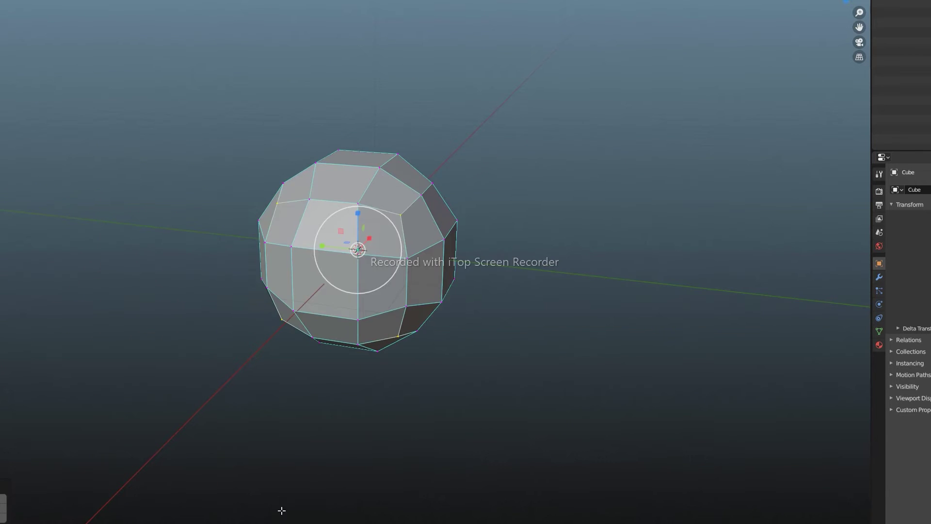
{"action": "middle_click_drag", "start_coordinate": [280, 510], "coordinate": [322, 312]}
{"action": "left_click", "coordinate": [286, 266]}
{"action": "left_click", "coordinate": [335, 218], "text": "shift"}
{"action": "left_click", "coordinate": [366, 201], "text": "shift"}
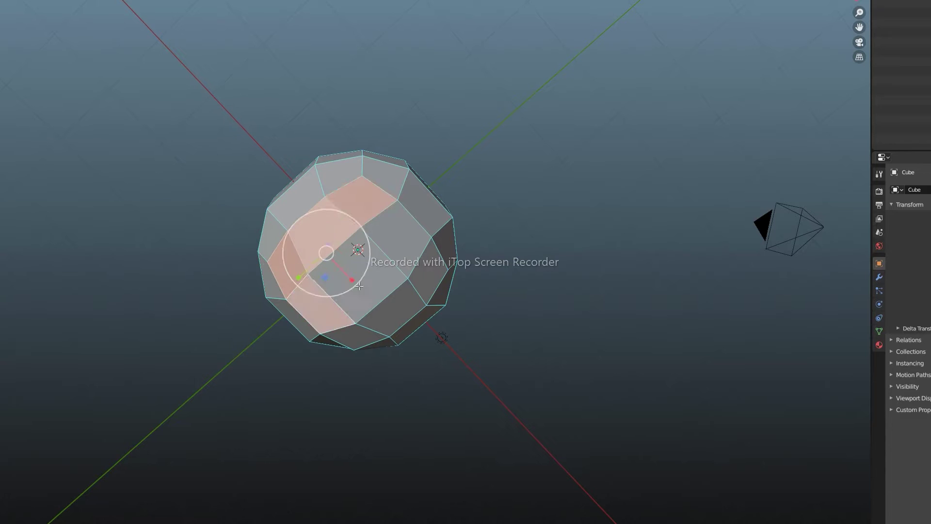
{"action": "left_click", "coordinate": [329, 290], "text": "shift"}
{"action": "left_click", "coordinate": [417, 252], "text": "shift"}
Finish the bottom cap selection and extrude it down into a two-section neck
{"action": "left_click", "coordinate": [402, 313], "text": "shift"}
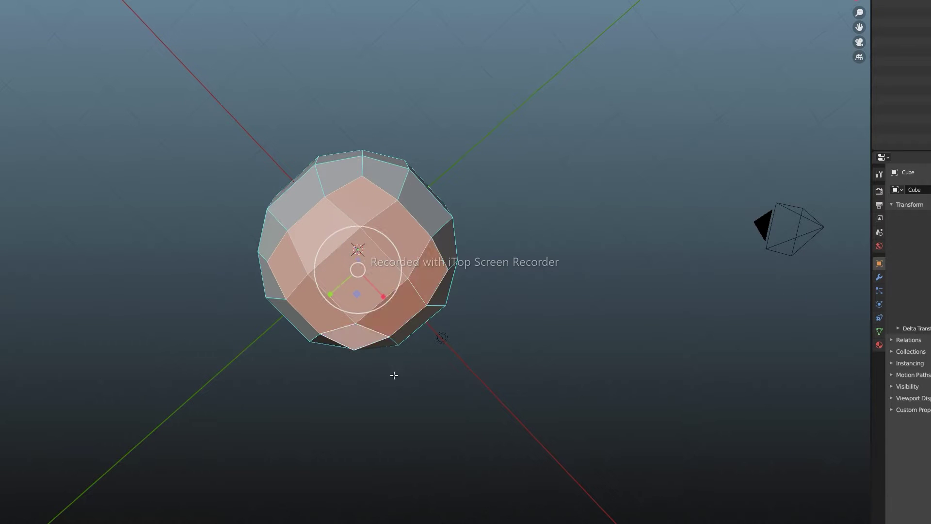
{"action": "mouse_move", "coordinate": [392, 374]}
{"action": "middle_mouse_down"}
{"action": "mouse_move", "coordinate": [435, 324]}
{"action": "mouse_move", "coordinate": [447, 324]}
{"action": "middle_mouse_up"}
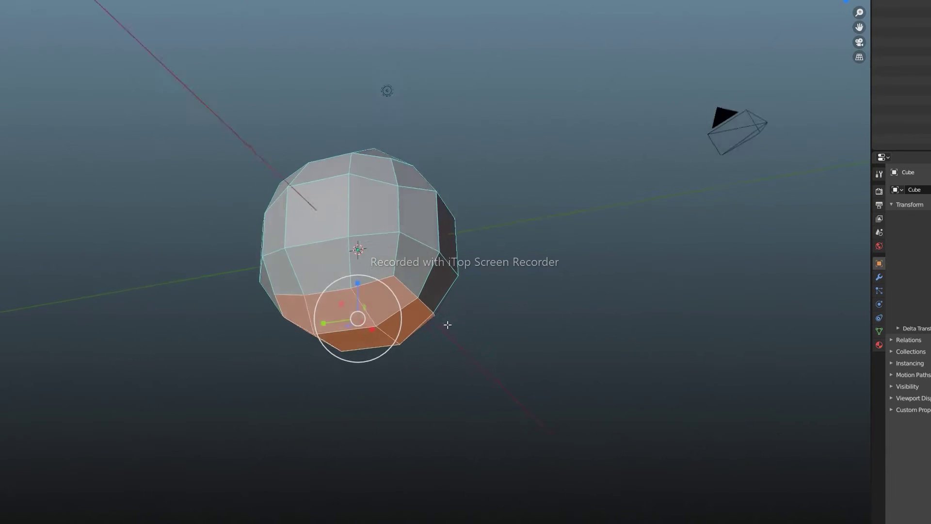
{"action": "left_click_drag", "start_coordinate": [357, 355], "coordinate": [357, 395]}
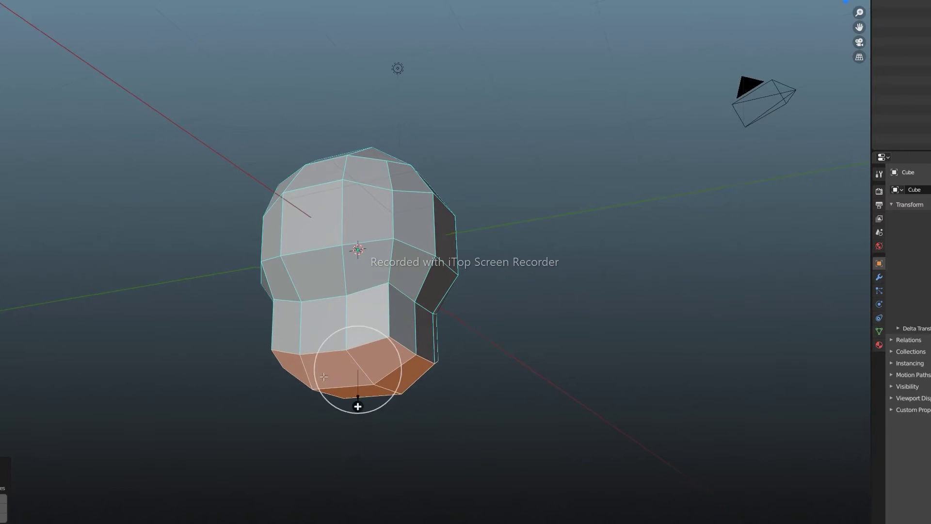
{"action": "middle_click_drag", "start_coordinate": [378, 412], "coordinate": [355, 408]}
{"action": "left_click_drag", "start_coordinate": [358, 400], "coordinate": [358, 451]}
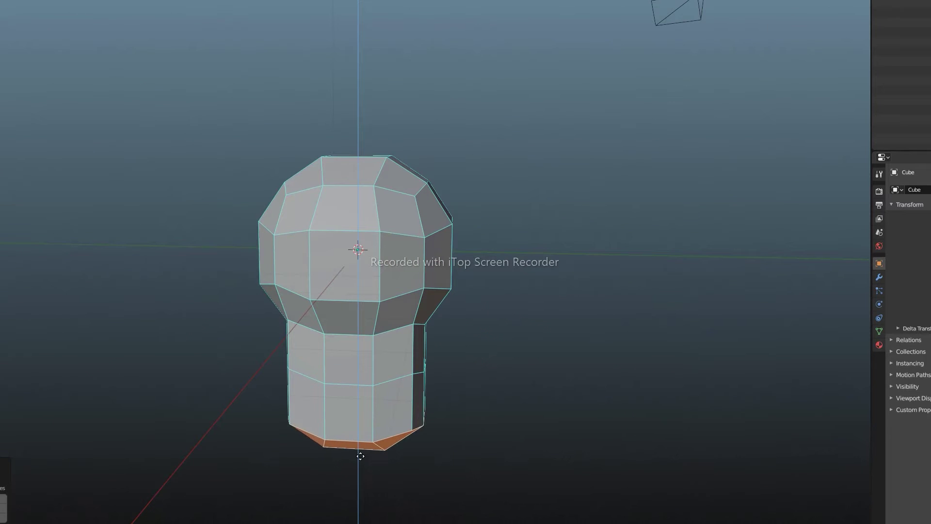
Flare the bottom faces outward and extrude a wider section below the neck
{"action": "middle_click_drag", "start_coordinate": [359, 448], "coordinate": [368, 451]}
{"action": "key", "text": "s"}
{"action": "left_click", "coordinate": [424, 472]}
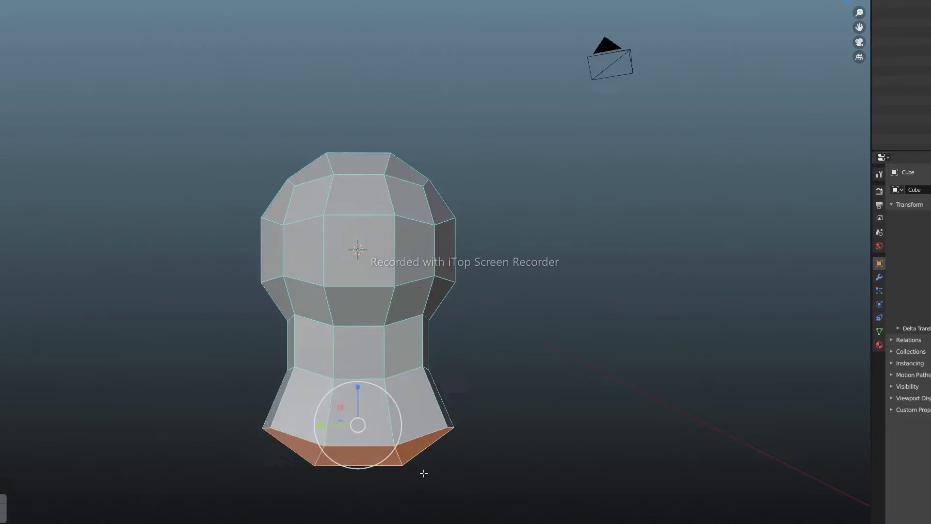
{"action": "mouse_move", "coordinate": [406, 405]}
{"action": "middle_mouse_down"}
{"action": "mouse_move", "coordinate": [390, 501]}
{"action": "mouse_move", "coordinate": [428, 324]}
{"action": "middle_mouse_up"}
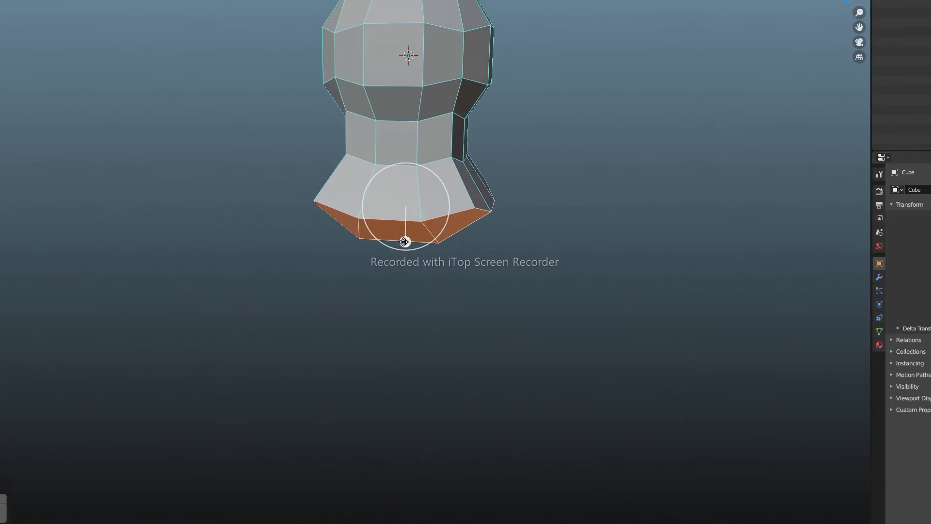
{"action": "key", "text": "e"}
{"action": "left_click", "coordinate": [447, 261]}
{"action": "key", "text": "s"}
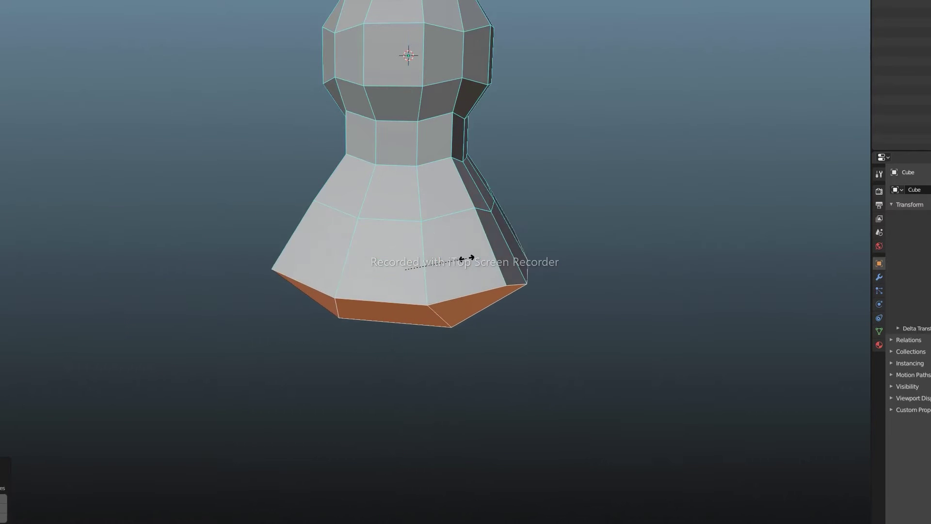
{"action": "left_click", "coordinate": [465, 258]}
Lower the bottom faces along Z, widen the lower body, and extrude it down again
{"action": "key", "text": "g"}
{"action": "key", "text": "z"}
{"action": "left_click", "coordinate": [401, 386]}
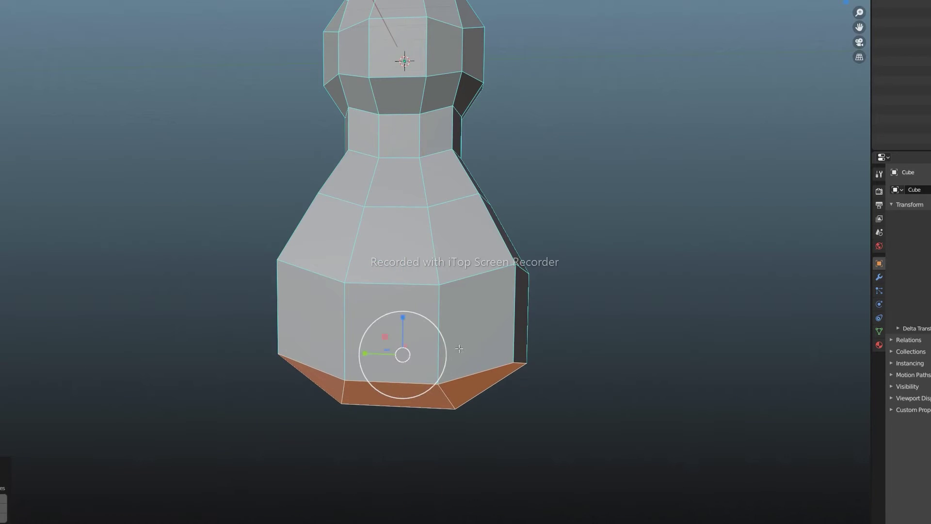
{"action": "key", "text": "s"}
{"action": "left_click", "coordinate": [453, 347]}
{"action": "key", "text": "e"}
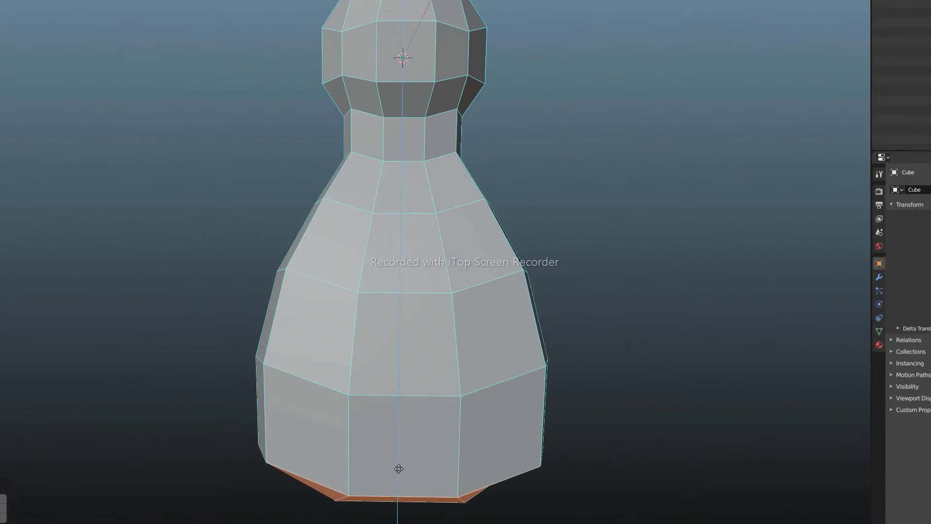
{"action": "left_click", "coordinate": [395, 466]}
{"action": "mouse_move", "coordinate": [396, 465]}
{"action": "middle_mouse_down", "text": "shift"}
{"action": "mouse_move", "coordinate": [382, 293]}
{"action": "mouse_move", "coordinate": [332, 324]}
{"action": "mouse_move", "coordinate": [368, 339]}
{"action": "middle_mouse_up", "text": "shift"}
Complete the final bottom extrusion and select a block of front-right side faces
{"action": "key", "text": "e"}
{"action": "left_click", "coordinate": [407, 312]}
{"action": "left_click_drag", "start_coordinate": [538, 175], "coordinate": [389, 450]}
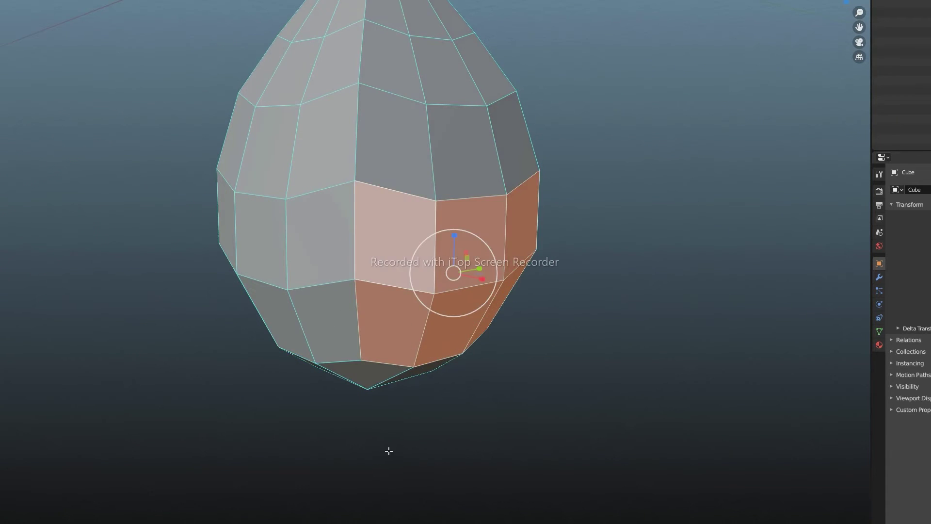
{"action": "mouse_move", "coordinate": [388, 451]}
{"action": "middle_mouse_down"}
{"action": "mouse_move", "coordinate": [407, 416]}
{"action": "mouse_move", "coordinate": [322, 422]}
{"action": "mouse_move", "coordinate": [334, 454]}
{"action": "middle_mouse_up"}
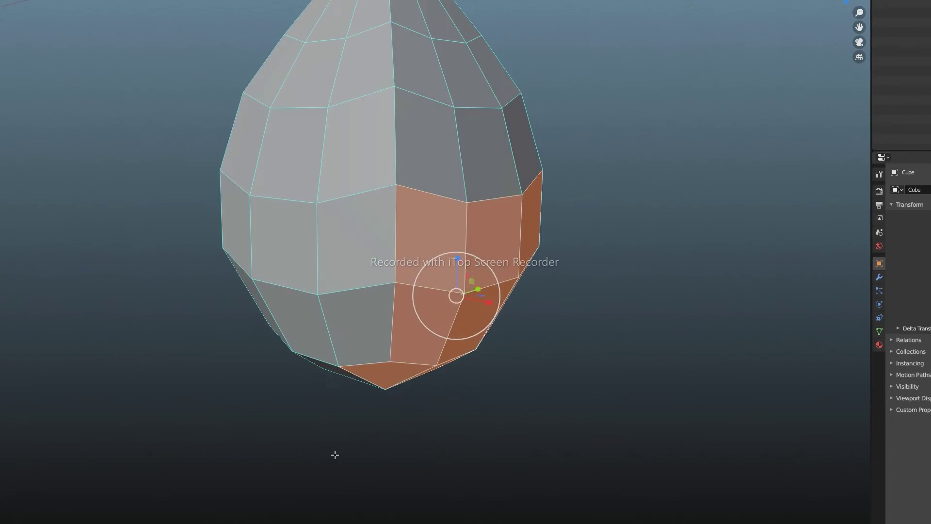
Extrude the side faces outward along X and enlarge the end faces
{"action": "key", "text": "e"}
{"action": "left_click", "coordinate": [588, 407]}
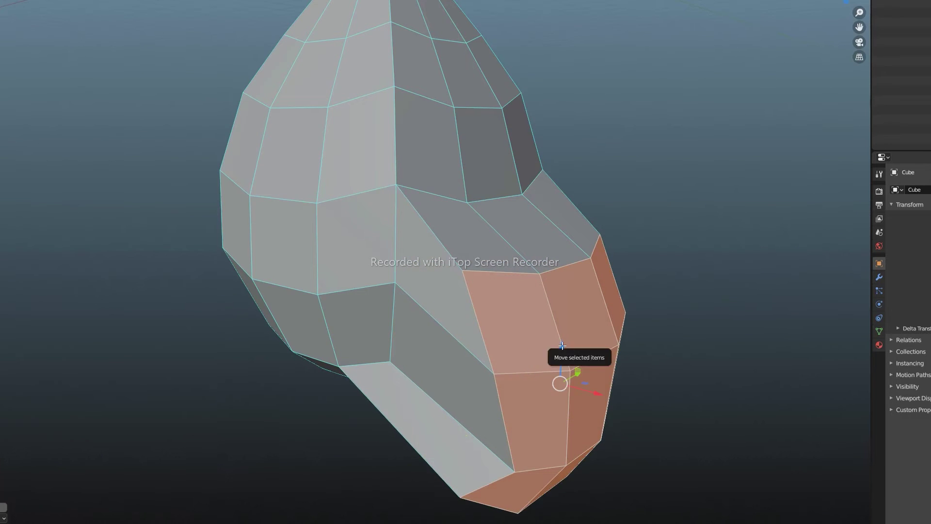
{"action": "mouse_move", "coordinate": [562, 345]}
{"action": "middle_mouse_down"}
{"action": "mouse_move", "coordinate": [543, 387]}
{"action": "mouse_move", "coordinate": [607, 266]}
{"action": "middle_mouse_up"}
{"action": "key", "text": "g"}
{"action": "key", "text": "x"}
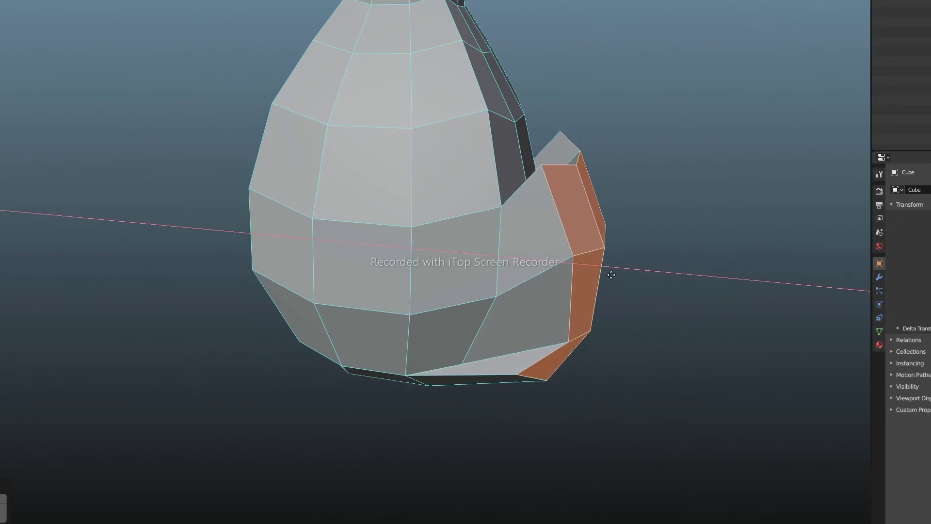
{"action": "key", "text": "s"}
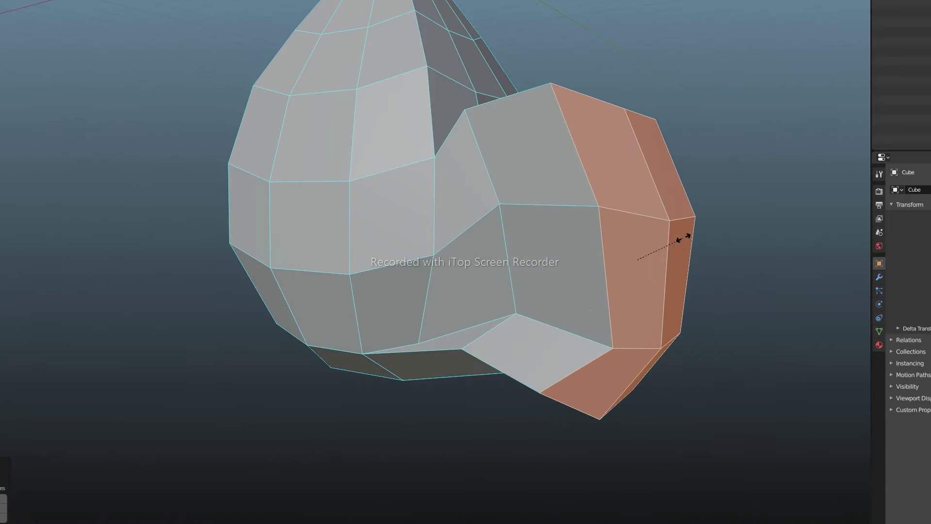
{"action": "left_click", "coordinate": [684, 237]}
Shift the end faces vertically and extrude them further to the right
{"action": "mouse_move", "coordinate": [684, 236]}
{"action": "middle_mouse_down"}
{"action": "mouse_move", "coordinate": [469, 319]}
{"action": "mouse_move", "coordinate": [429, 356]}
{"action": "mouse_move", "coordinate": [310, 328]}
{"action": "middle_mouse_up"}
{"action": "middle_click_drag", "start_coordinate": [621, 279], "coordinate": [709, 235]}
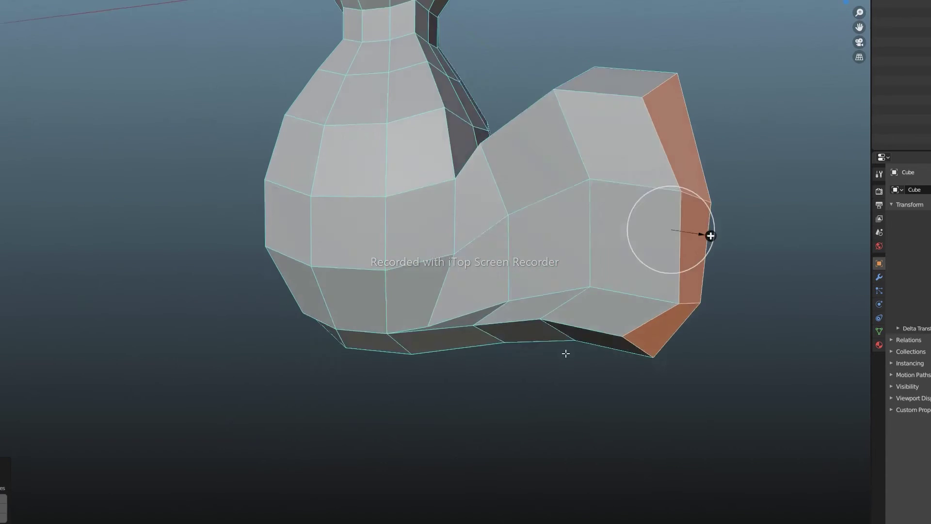
{"action": "key", "text": "z"}
{"action": "left_click", "coordinate": [689, 204]}
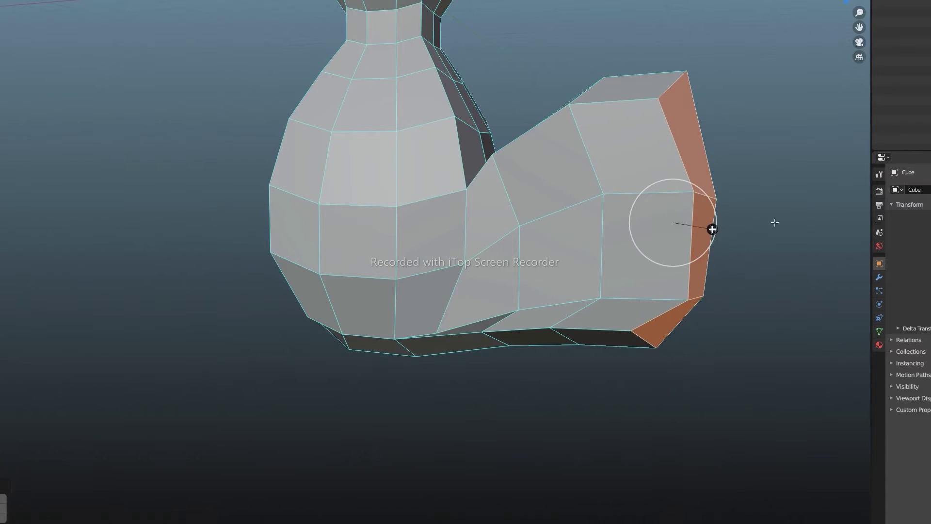
{"action": "left_click_drag", "start_coordinate": [710, 229], "coordinate": [791, 242]}
{"action": "mouse_move", "coordinate": [775, 204]}
{"action": "middle_mouse_down"}
{"action": "mouse_move", "coordinate": [747, 306]}
{"action": "mouse_move", "coordinate": [671, 337]}
{"action": "mouse_move", "coordinate": [713, 357]}
{"action": "middle_mouse_up"}
{"action": "scroll", "coordinate": [712, 357], "scroll_direction": "down", "scroll_amount": 4}
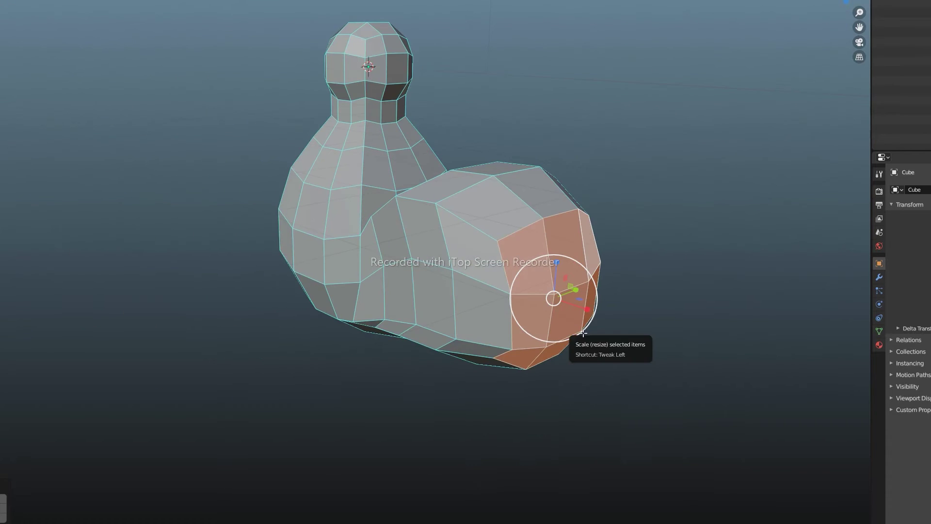
{"action": "mouse_move", "coordinate": [572, 301]}
{"action": "middle_mouse_down"}
{"action": "mouse_move", "coordinate": [565, 412]}
{"action": "mouse_move", "coordinate": [623, 386]}
{"action": "middle_mouse_up"}
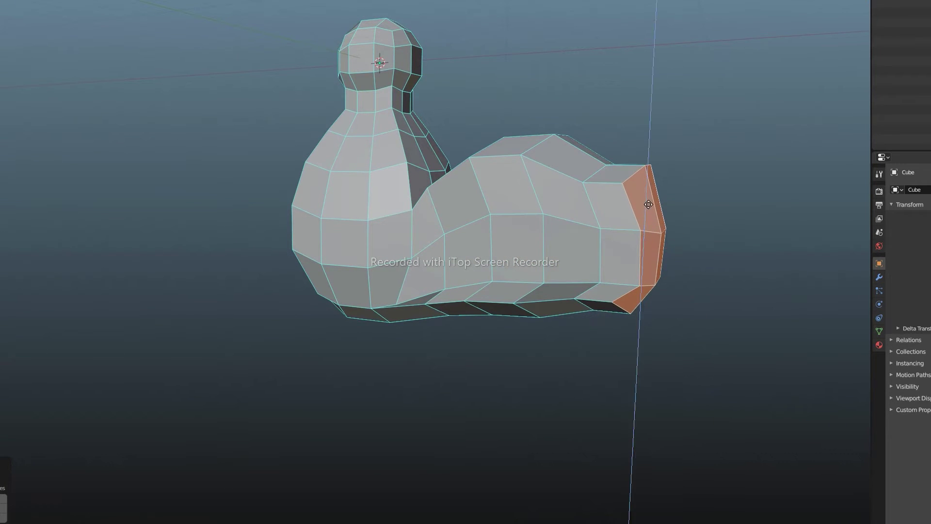
Extrude the end twice more and shrink it into a narrow tip
{"action": "key", "text": "e"}
{"action": "left_click", "coordinate": [732, 272]}
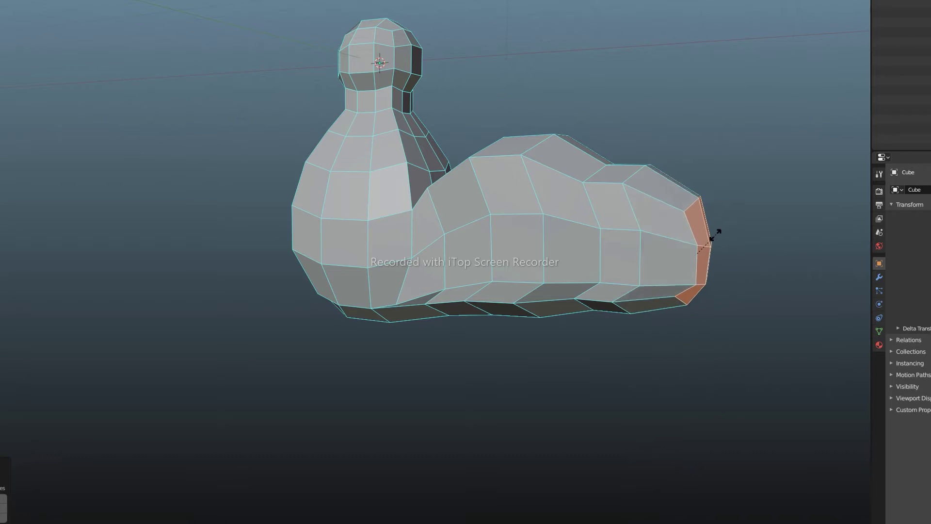
{"action": "middle_click_drag", "start_coordinate": [696, 364], "coordinate": [693, 240]}
{"action": "key", "text": "e"}
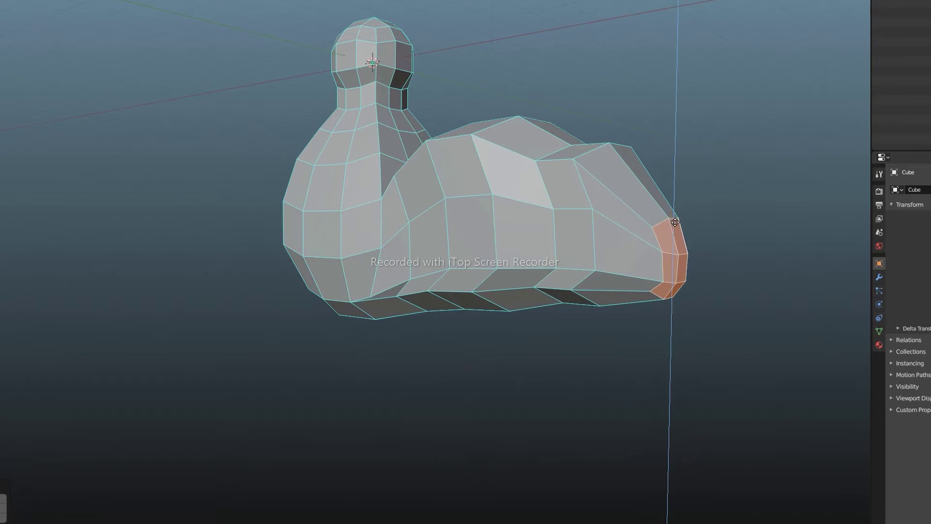
{"action": "left_click", "coordinate": [746, 268]}
{"action": "key", "text": "s"}
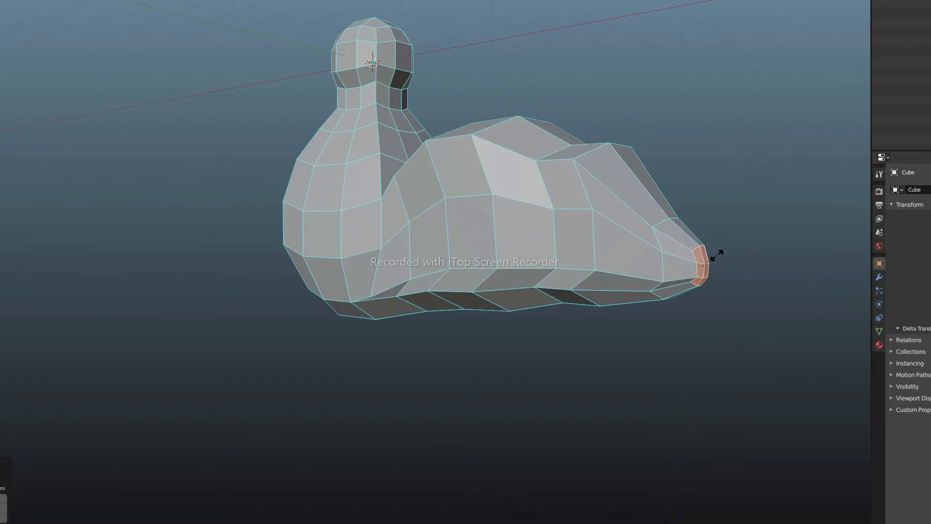
{"action": "left_click", "coordinate": [721, 252]}
{"action": "mouse_move", "coordinate": [721, 252]}
{"action": "middle_mouse_down"}
{"action": "mouse_move", "coordinate": [519, 373]}
{"action": "mouse_move", "coordinate": [589, 377]}
{"action": "mouse_move", "coordinate": [457, 429]}
{"action": "middle_mouse_up"}
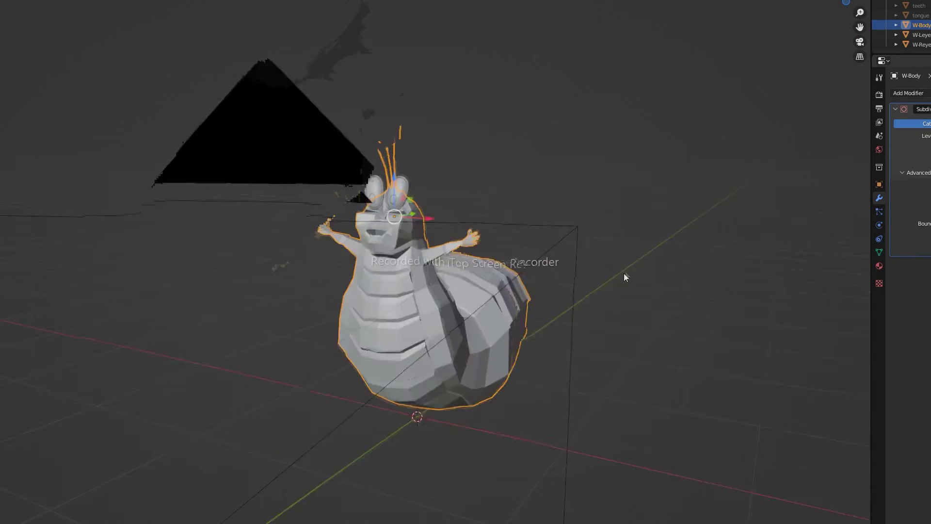
Smooth the slug with Ctrl+2 subdivision twice, then inspect its face and shell closely
{"action": "mouse_move", "coordinate": [585, 259]}
{"action": "middle_mouse_down"}
{"action": "mouse_move", "coordinate": [484, 296]}
{"action": "mouse_move", "coordinate": [602, 347]}
{"action": "mouse_move", "coordinate": [592, 318]}
{"action": "mouse_move", "coordinate": [563, 324]}
{"action": "mouse_move", "coordinate": [582, 320]}
{"action": "middle_mouse_up"}
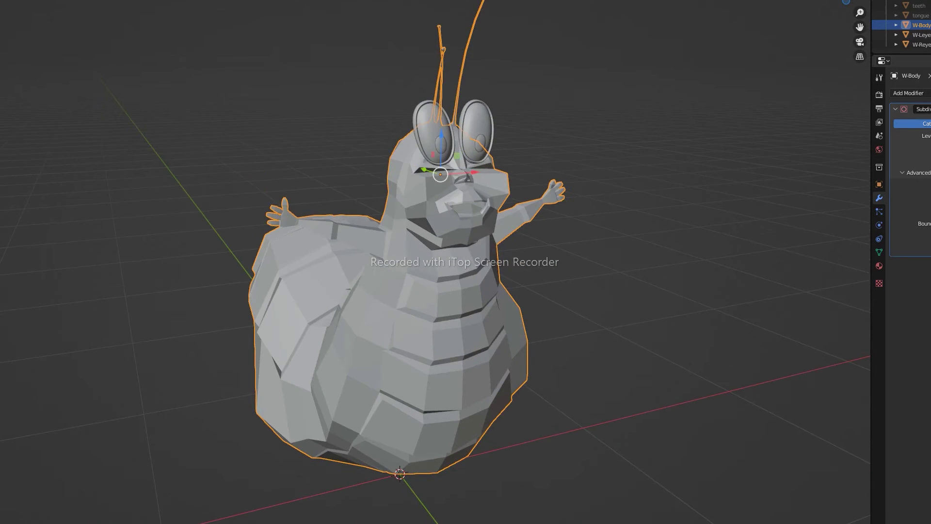
{"action": "key", "text": "ctrl+2"}
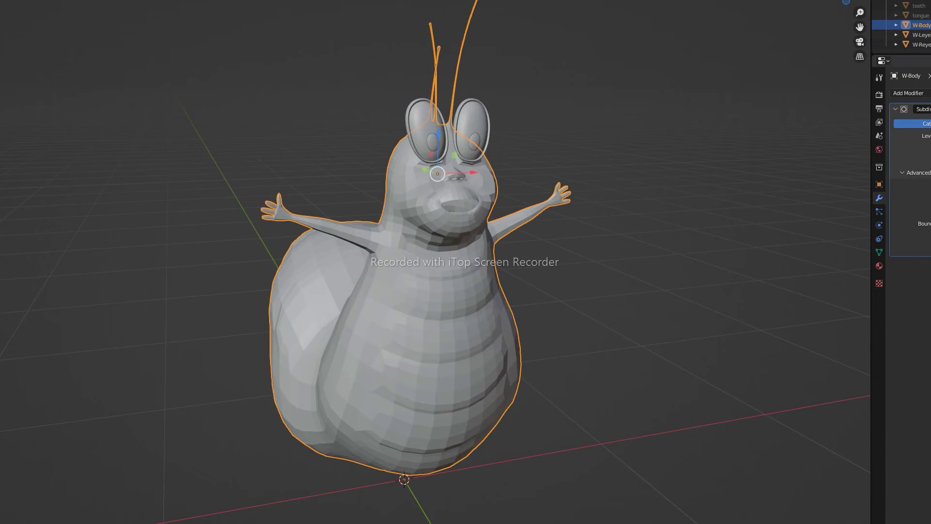
{"action": "key", "text": "ctrl+2"}
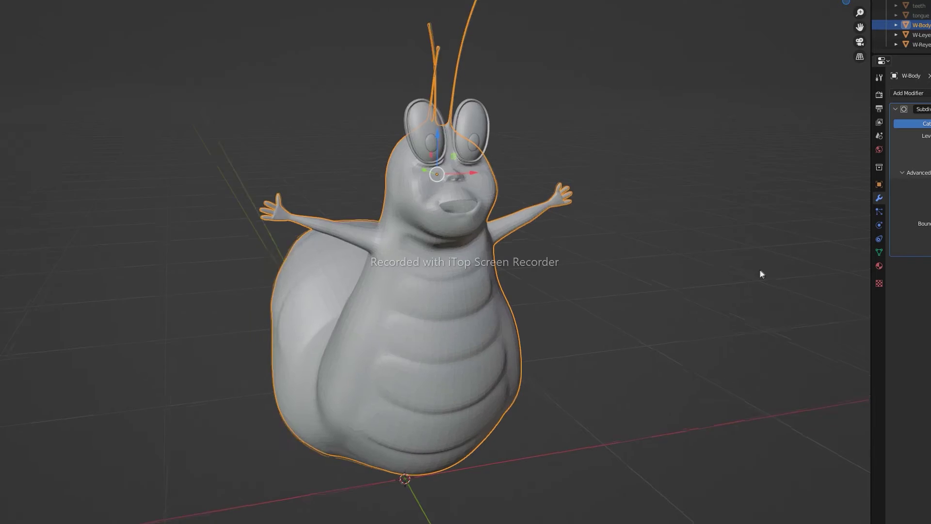
{"action": "mouse_move", "coordinate": [759, 268]}
{"action": "middle_mouse_down"}
{"action": "mouse_move", "coordinate": [709, 276]}
{"action": "mouse_move", "coordinate": [509, 264]}
{"action": "middle_mouse_up"}
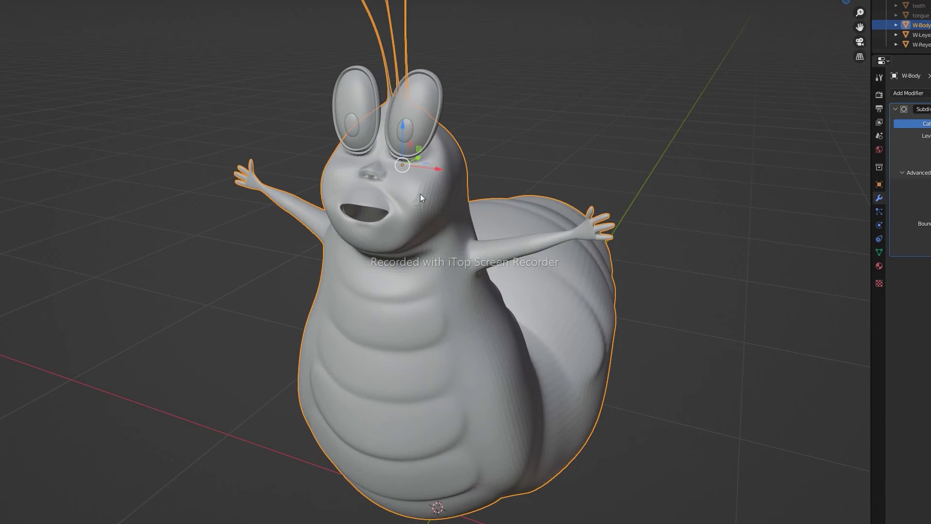
{"action": "scroll", "coordinate": [420, 194], "scroll_direction": "up", "scroll_amount": 3}
{"action": "middle_click_drag", "start_coordinate": [437, 217], "coordinate": [437, 208]}
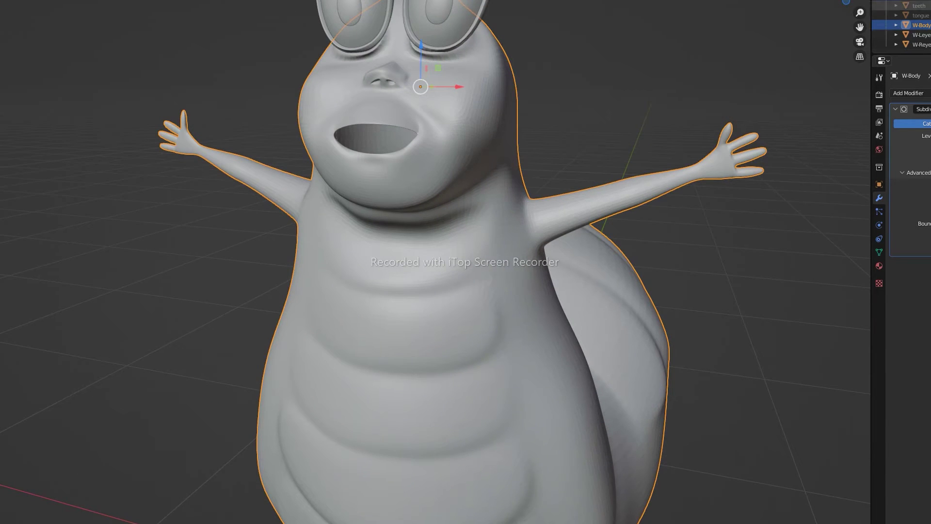
{"action": "middle_click_drag", "start_coordinate": [585, 155], "coordinate": [678, 174]}
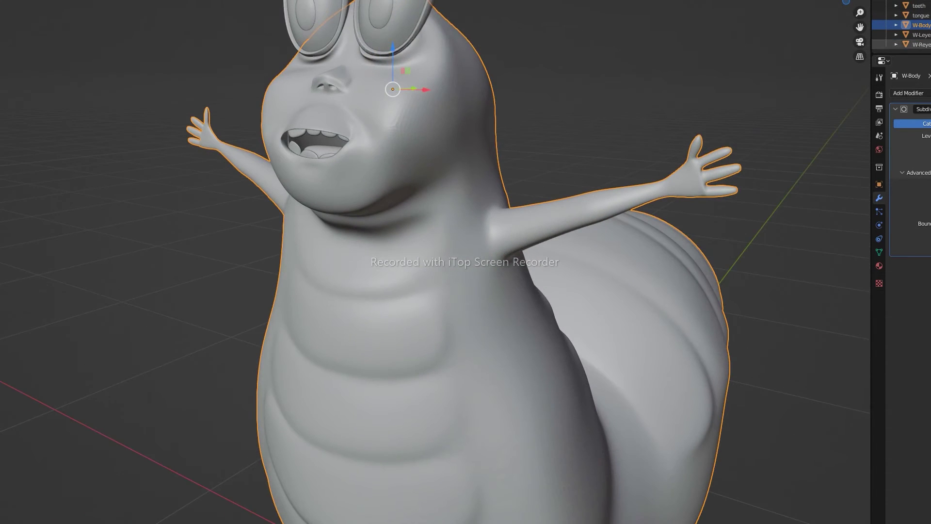
{"action": "scroll", "coordinate": [560, 103], "scroll_direction": "down", "scroll_amount": 3}
{"action": "mouse_move", "coordinate": [561, 104]}
{"action": "middle_mouse_down"}
{"action": "mouse_move", "coordinate": [572, 106]}
{"action": "mouse_move", "coordinate": [491, 129]}
{"action": "mouse_move", "coordinate": [603, 251]}
{"action": "mouse_move", "coordinate": [636, 234]}
{"action": "mouse_move", "coordinate": [674, 179]}
{"action": "middle_mouse_up"}
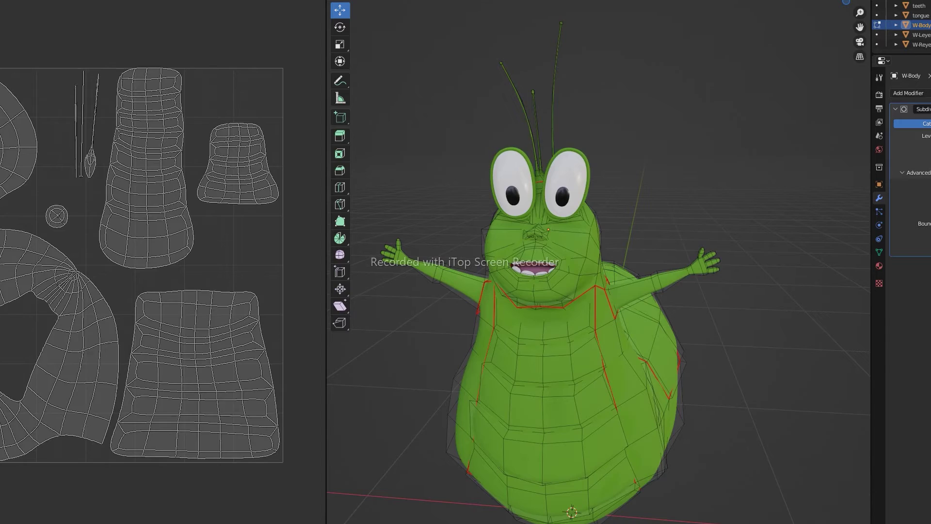
Return to Object Mode, change the viewport view, and hide overlays with Shift+Alt+Z
{"action": "key", "text": "Tab"}
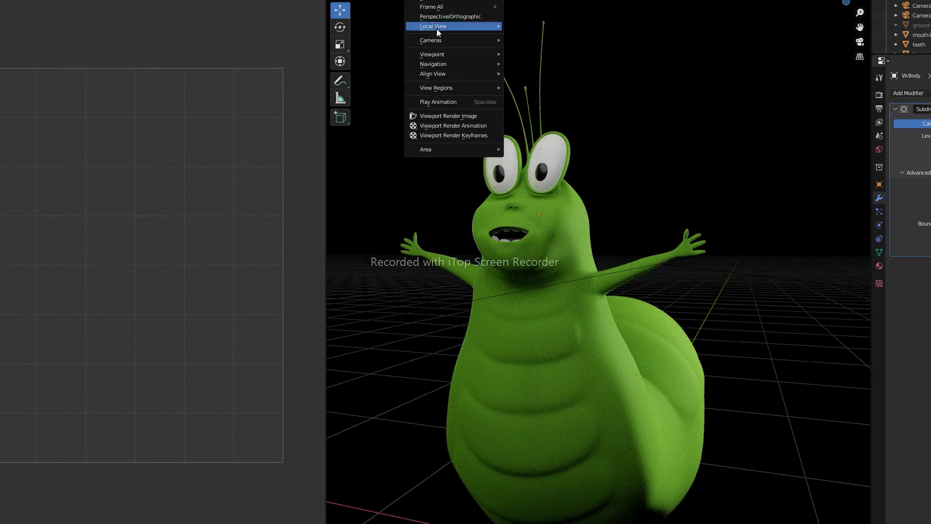
{"action": "left_click", "coordinate": [438, 31]}
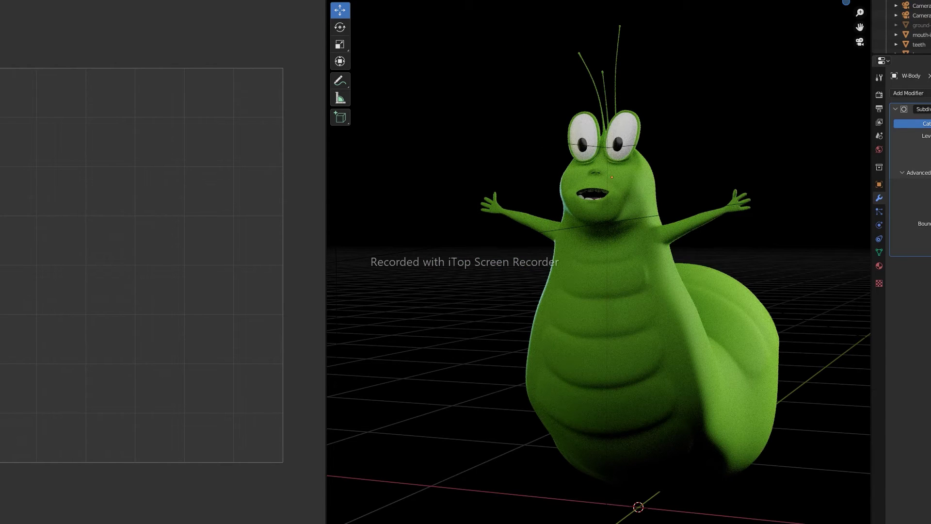
{"action": "key", "text": "shift+alt+z"}
{"action": "key", "text": "shift+alt+z"}
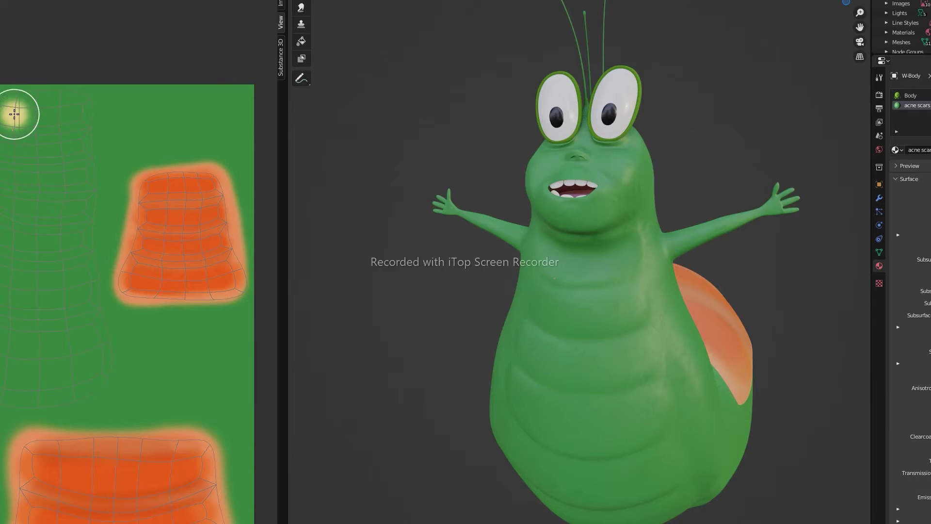
Paint the belly UV island fully pale yellow, covering all remaining green
{"action": "left_click_drag", "start_coordinate": [14, 115], "coordinate": [76, 108]}
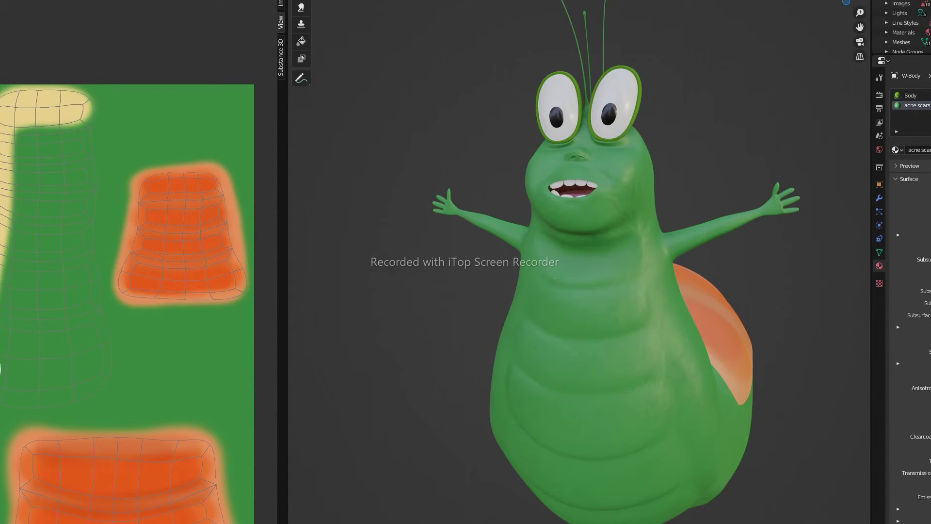
{"action": "mouse_move", "coordinate": [10, 387]}
{"action": "left_mouse_down"}
{"action": "mouse_move", "coordinate": [57, 386]}
{"action": "mouse_move", "coordinate": [91, 368]}
{"action": "mouse_move", "coordinate": [82, 119]}
{"action": "mouse_move", "coordinate": [26, 143]}
{"action": "mouse_move", "coordinate": [68, 145]}
{"action": "mouse_move", "coordinate": [60, 240]}
{"action": "mouse_move", "coordinate": [21, 204]}
{"action": "mouse_move", "coordinate": [39, 279]}
{"action": "mouse_move", "coordinate": [59, 297]}
{"action": "mouse_move", "coordinate": [63, 274]}
{"action": "left_mouse_up"}
{"action": "left_click_drag", "start_coordinate": [59, 350], "coordinate": [69, 357]}
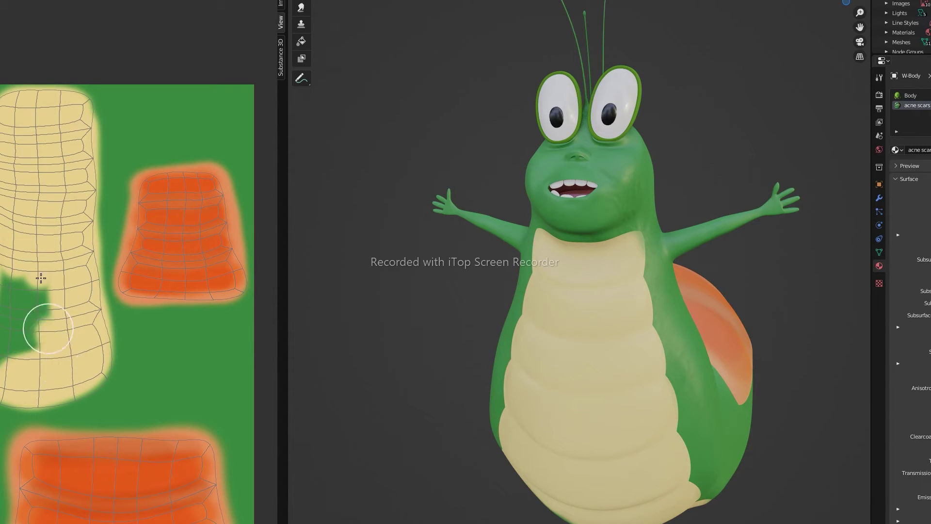
{"action": "mouse_move", "coordinate": [48, 328]}
{"action": "left_mouse_down"}
{"action": "mouse_move", "coordinate": [19, 291]}
{"action": "mouse_move", "coordinate": [3, 340]}
{"action": "left_mouse_up"}
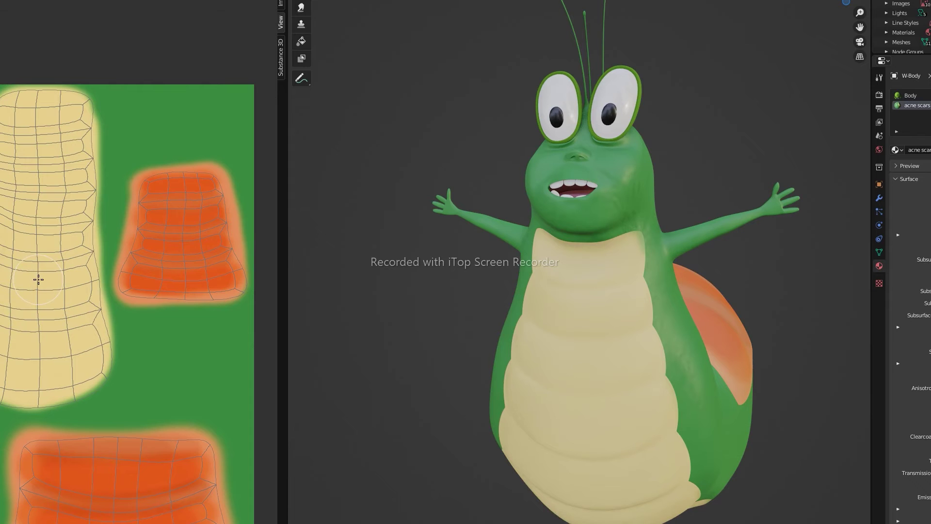
{"action": "middle_click_drag", "start_coordinate": [475, 319], "coordinate": [128, 240]}
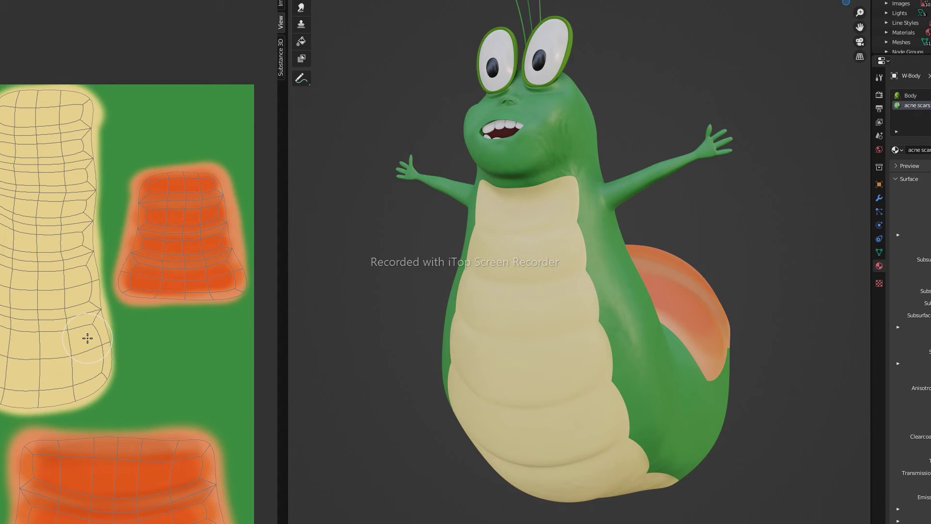
Paint darker green shading strokes across the body's texture islands
{"action": "middle_click_drag", "start_coordinate": [88, 338], "coordinate": [271, 81]}
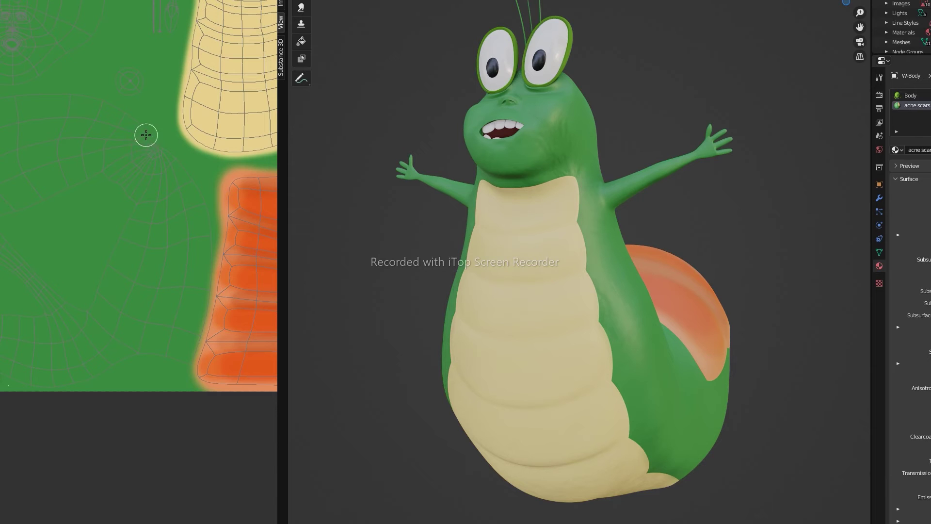
{"action": "mouse_move", "coordinate": [146, 357]}
{"action": "left_mouse_down"}
{"action": "mouse_move", "coordinate": [79, 374]}
{"action": "mouse_move", "coordinate": [3, 368]}
{"action": "left_mouse_up"}
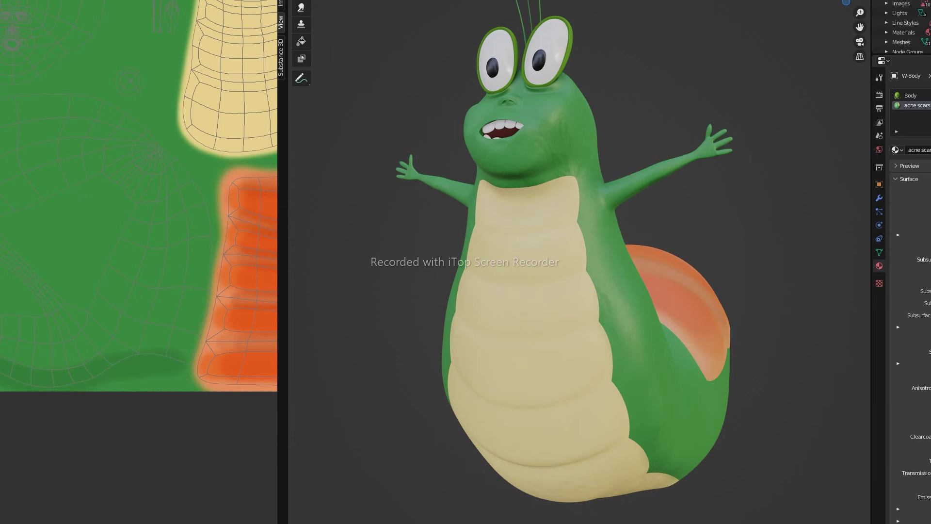
{"action": "mouse_move", "coordinate": [523, 370]}
{"action": "middle_mouse_down"}
{"action": "mouse_move", "coordinate": [690, 348]}
{"action": "mouse_move", "coordinate": [106, 363]}
{"action": "middle_mouse_up"}
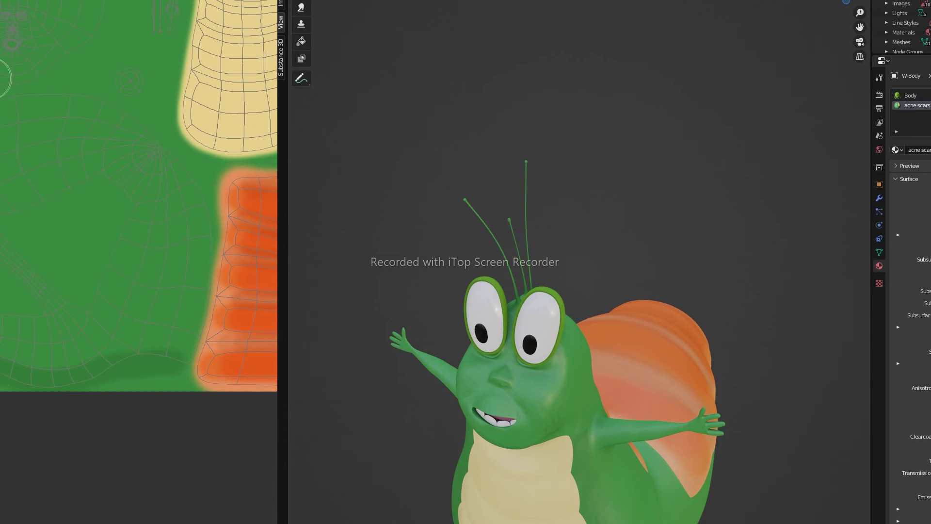
{"action": "left_click_drag", "start_coordinate": [3, 77], "coordinate": [94, 55]}
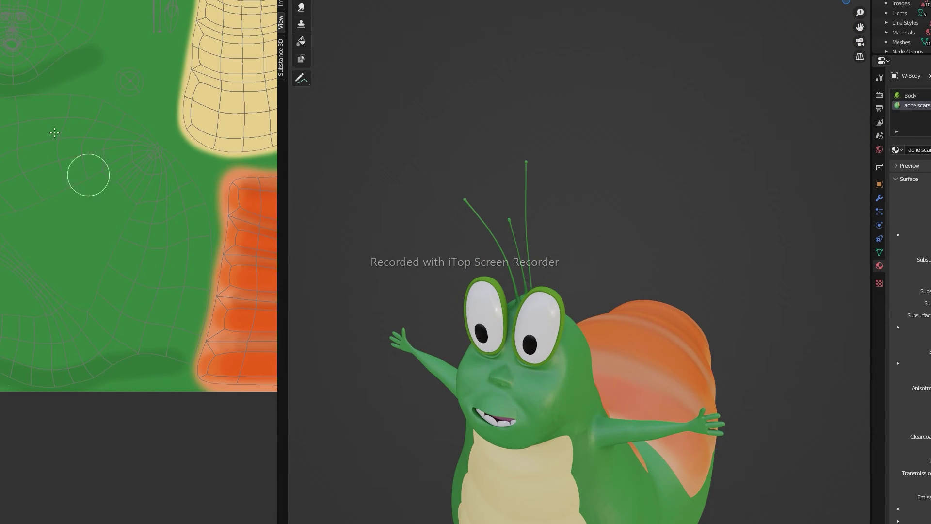
{"action": "middle_click_drag", "start_coordinate": [416, 412], "coordinate": [59, 73]}
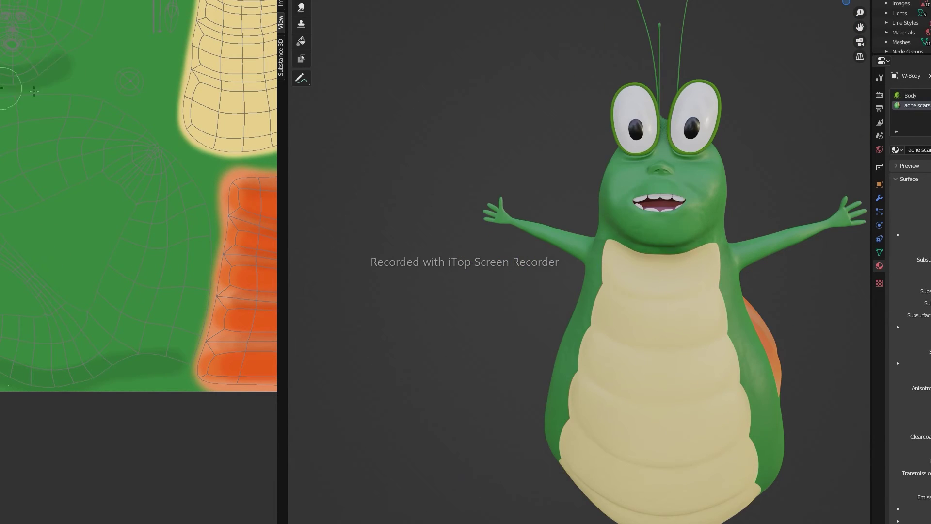
{"action": "left_click_drag", "start_coordinate": [90, 52], "coordinate": [2, 77]}
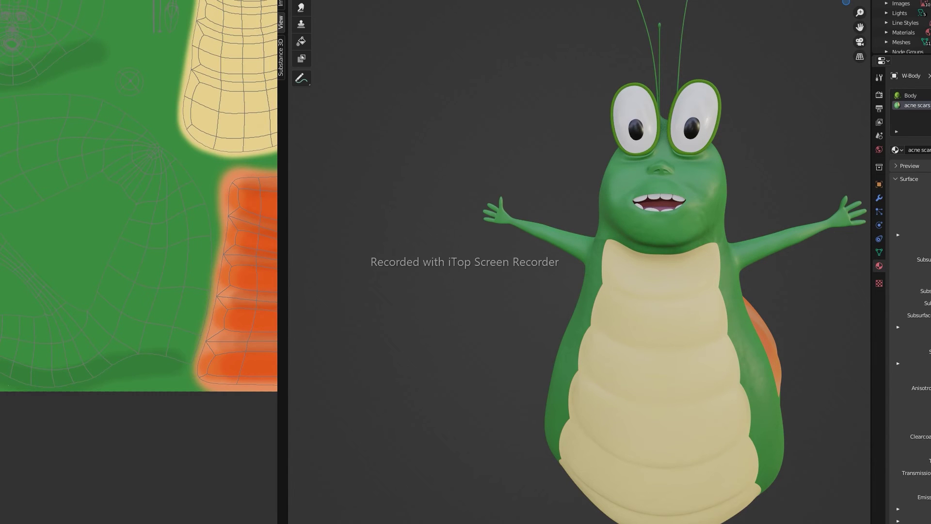
{"action": "middle_click_drag", "start_coordinate": [592, 358], "coordinate": [605, 367]}
Sample and adjust a darker belly tone, then shade the belly island's left and right edges
{"action": "middle_click_drag", "start_coordinate": [166, 208], "coordinate": [12, 281]}
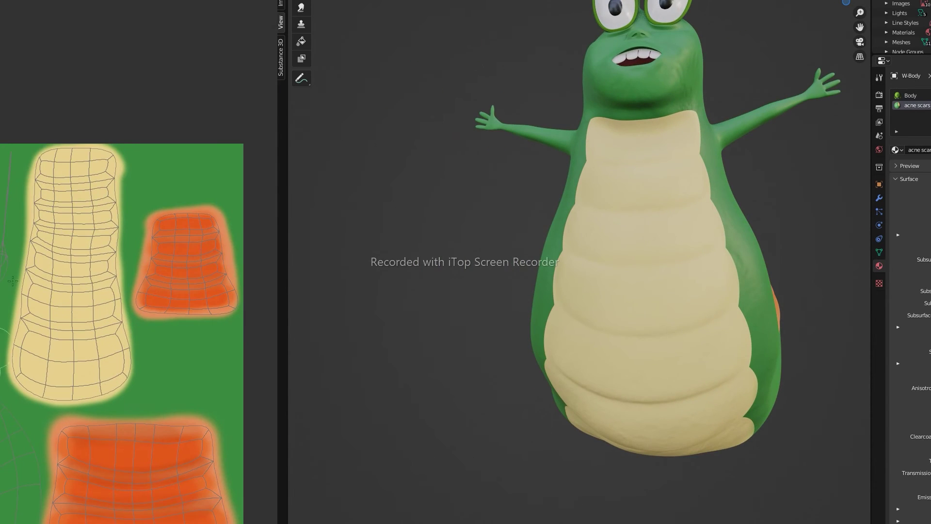
{"action": "key", "text": "s"}
{"action": "right_click", "coordinate": [2, 49]}
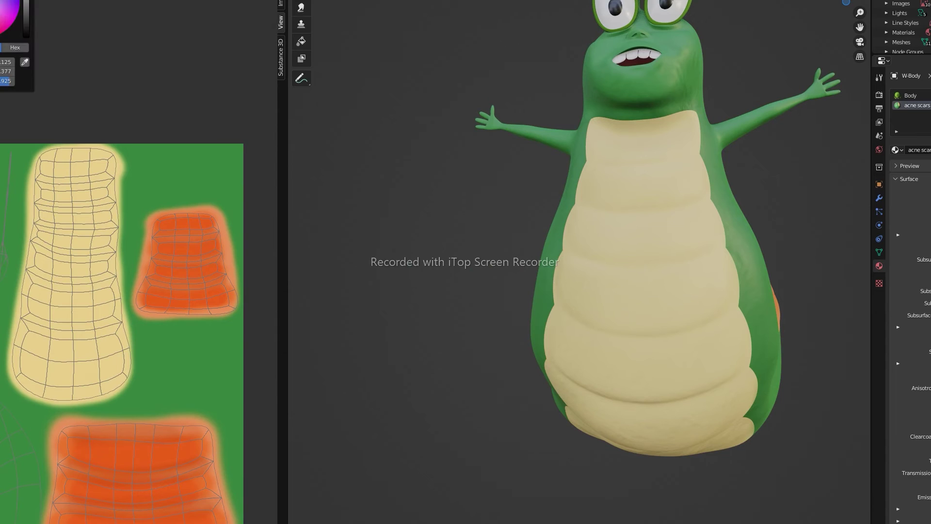
{"action": "left_click_drag", "start_coordinate": [45, 156], "coordinate": [15, 388]}
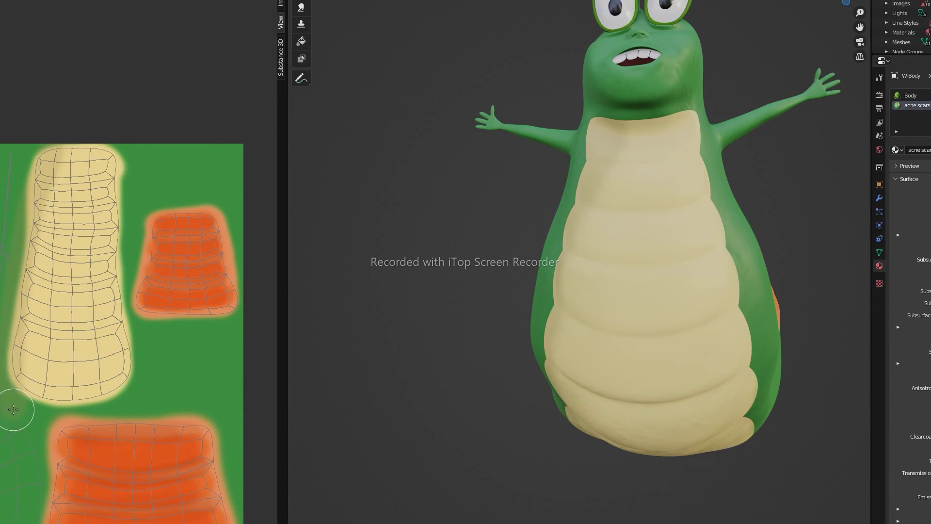
{"action": "key", "text": "ctrl+z"}
{"action": "left_click_drag", "start_coordinate": [46, 141], "coordinate": [14, 383]}
Redo the belly edge shading, undoing stray strokes and darkening both sides again
{"action": "mouse_move", "coordinate": [111, 146]}
{"action": "left_mouse_down"}
{"action": "mouse_move", "coordinate": [116, 364]}
{"action": "mouse_move", "coordinate": [72, 235]}
{"action": "mouse_move", "coordinate": [73, 150]}
{"action": "left_mouse_up"}
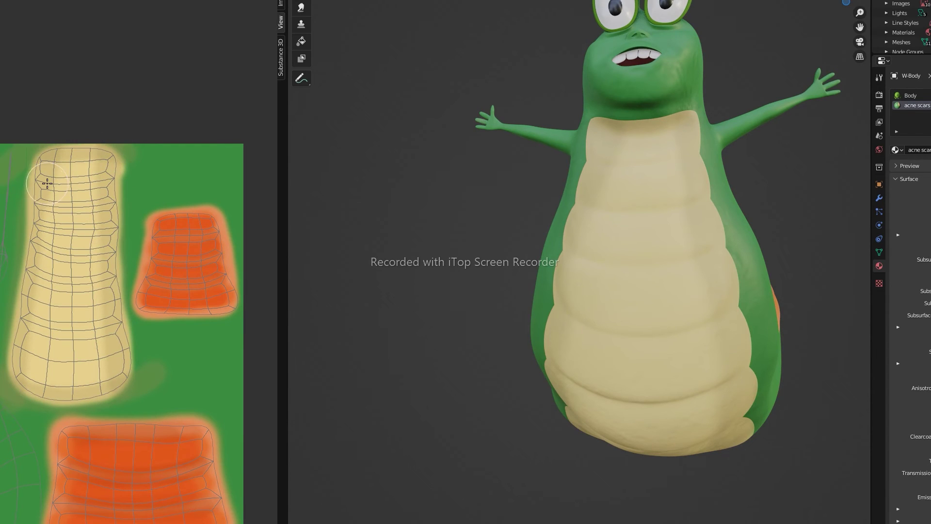
{"action": "left_click_drag", "start_coordinate": [62, 183], "coordinate": [116, 182]}
{"action": "key", "text": "ctrl+z"}
{"action": "key", "text": "ctrl+z"}
{"action": "key", "text": "ctrl+z"}
{"action": "key", "text": "ctrl+z"}
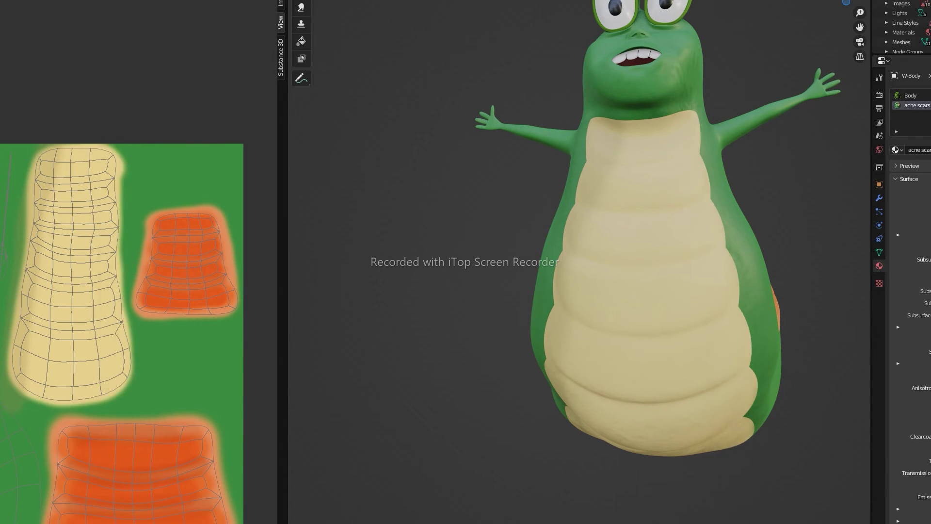
{"action": "key", "text": "ctrl+z"}
{"action": "left_click_drag", "start_coordinate": [40, 178], "coordinate": [14, 381]}
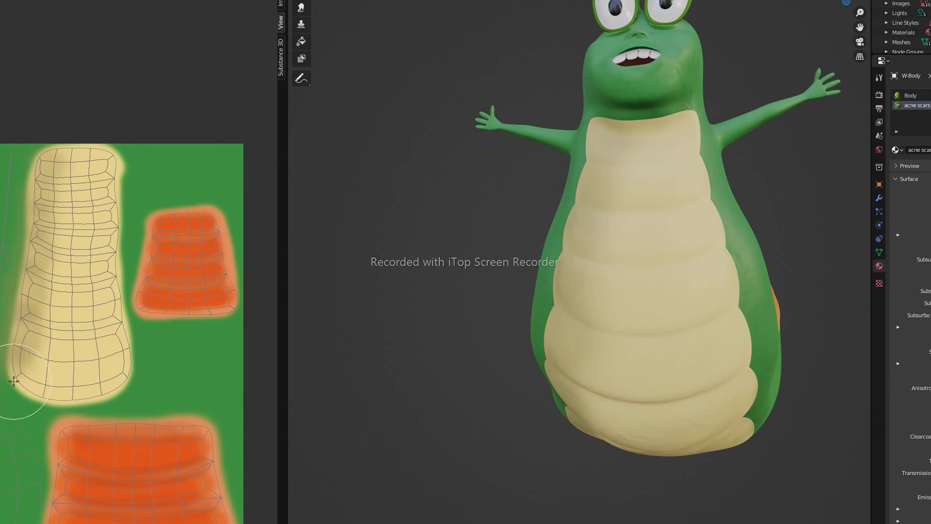
{"action": "mouse_move", "coordinate": [124, 165]}
{"action": "left_mouse_down"}
{"action": "mouse_move", "coordinate": [126, 357]}
{"action": "mouse_move", "coordinate": [91, 399]}
{"action": "left_mouse_up"}
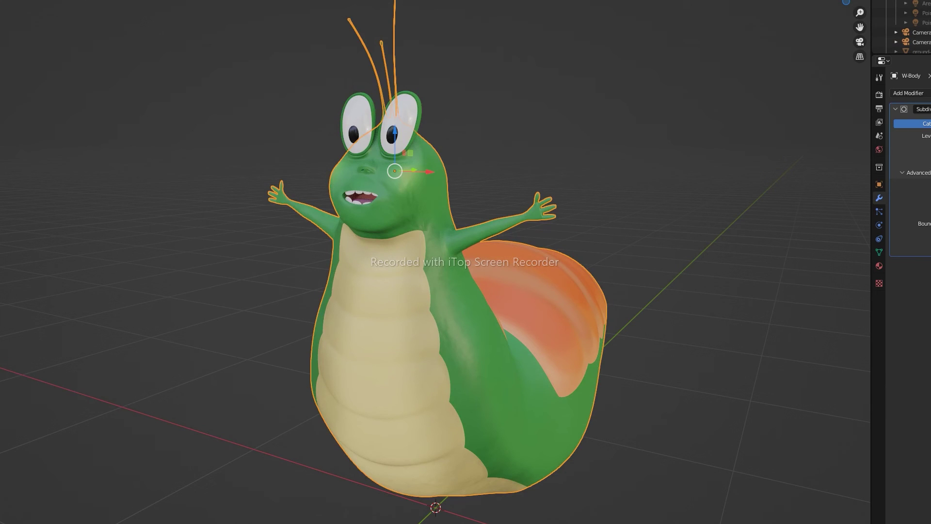
View the slug through the active camera, zoom out, then show only its outline
{"action": "left_click", "coordinate": [103, 54]}
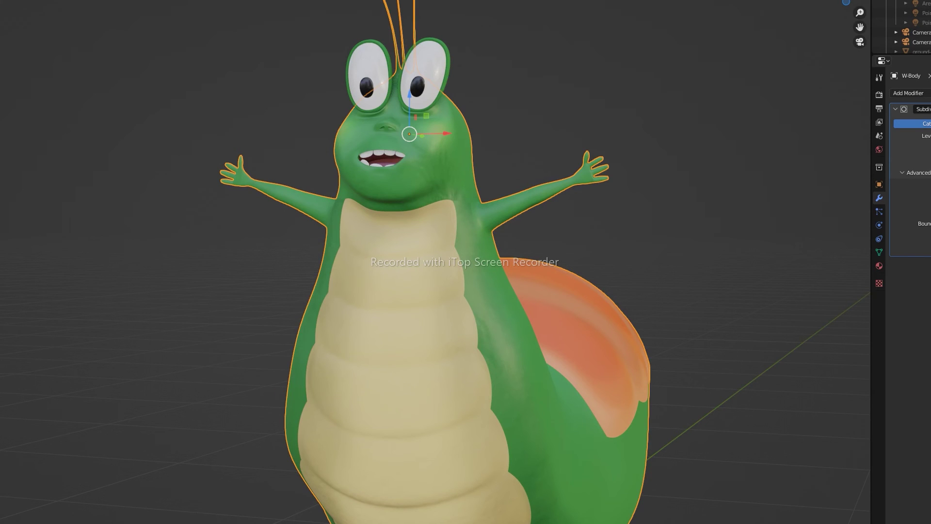
{"action": "scroll", "coordinate": [584, 88], "scroll_direction": "down", "scroll_amount": 1}
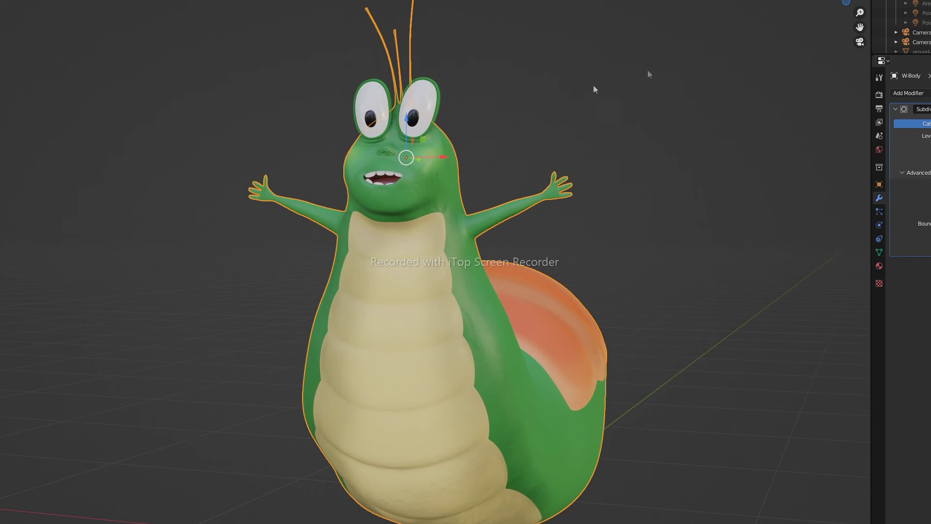
{"action": "left_click", "coordinate": [708, 193]}
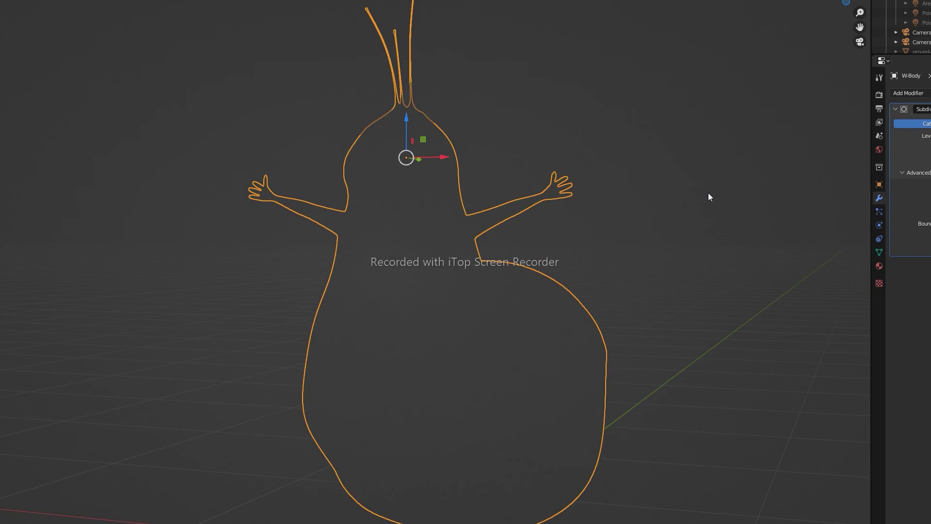